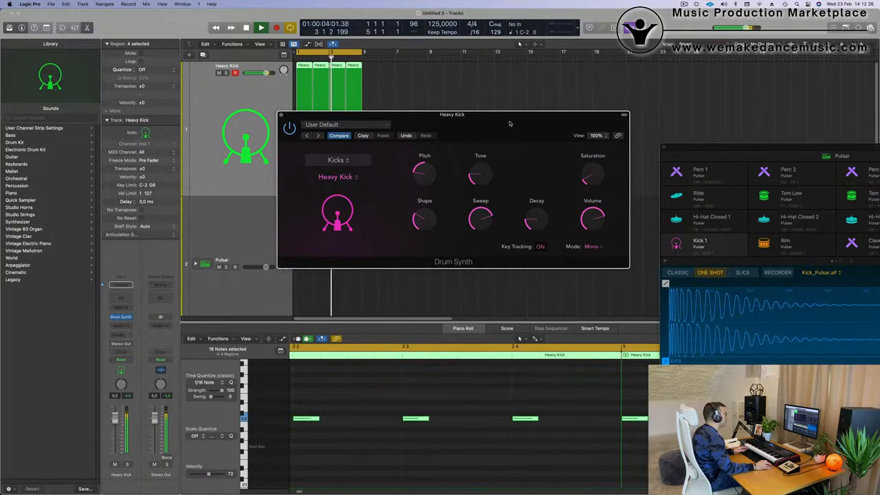
- Adjust the Heavy Kick Drum Synth's Tone to 16.6% while the loop plays, and move the synth window aside
left_click_drag(510, 124, 538, 124)
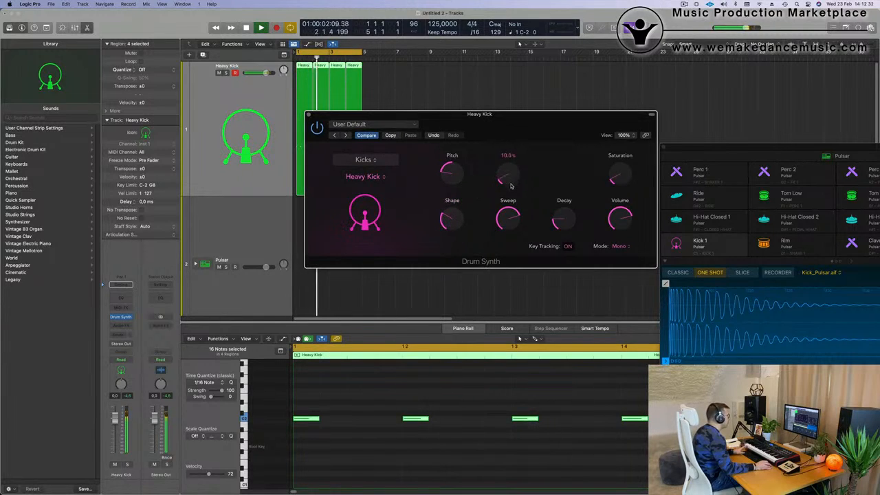
left_click_drag(511, 186, 521, 127)
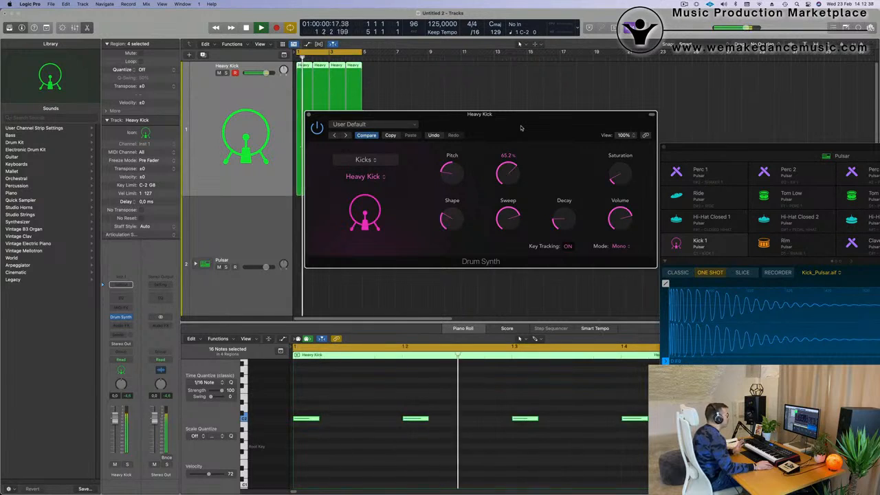
left_click_drag(521, 128, 521, 134)
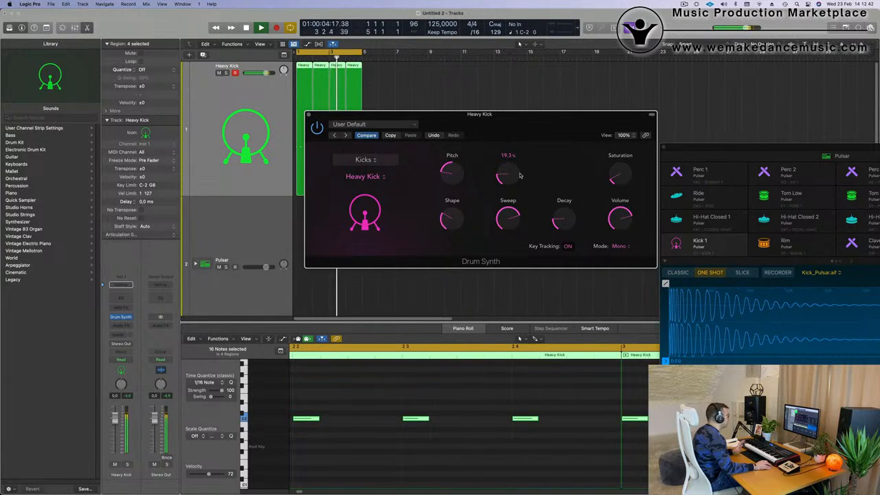
left_click_drag(520, 176, 520, 178)
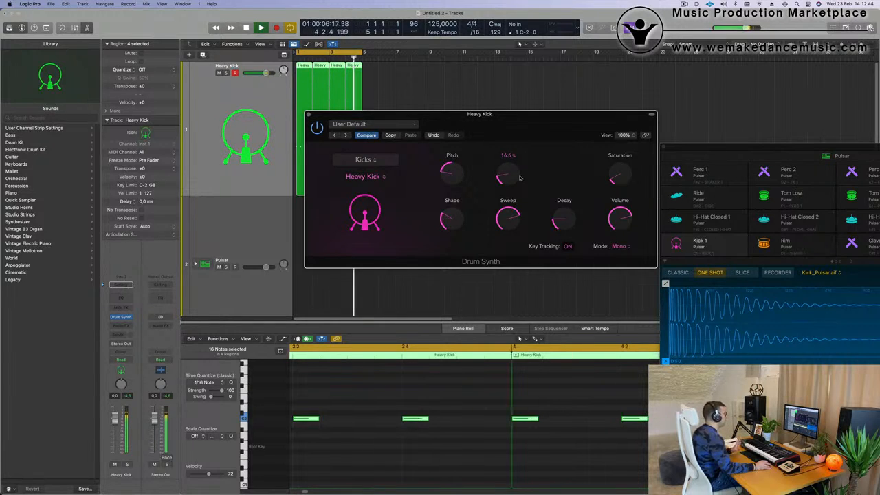
left_click_drag(541, 114, 824, 101)
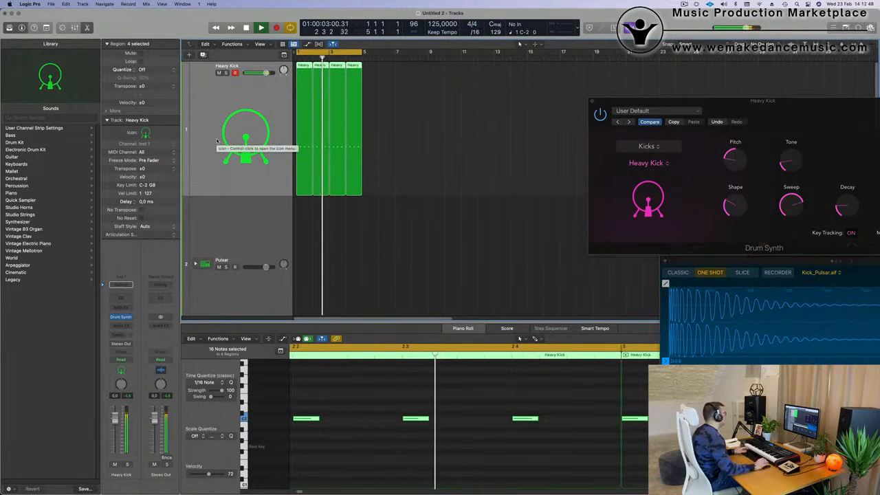
- Insert a stereo Compressor on the Heavy Kick track with the Classic VCA model and a -14 dB threshold
left_click(121, 325)
mouse_move(124, 420)
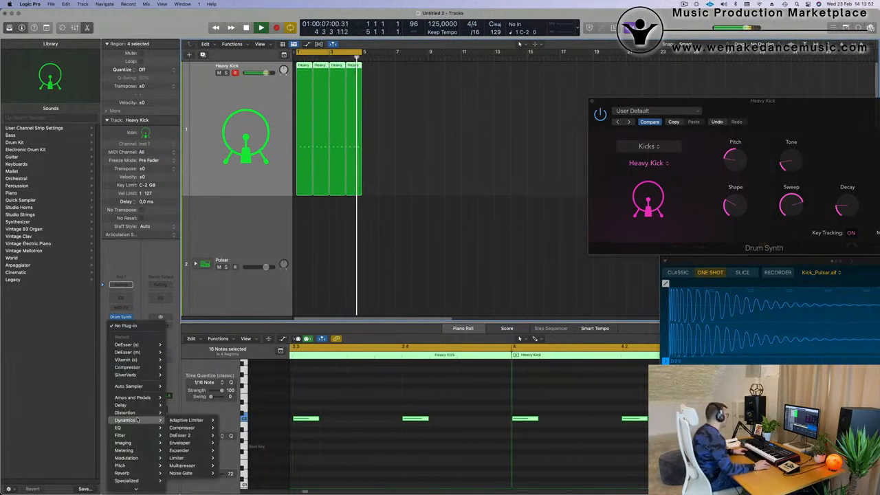
mouse_move(182, 428)
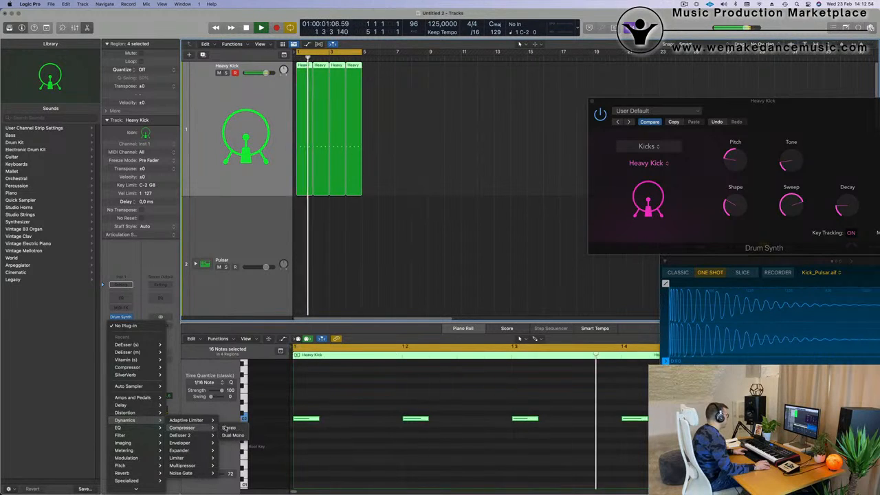
left_click(227, 428)
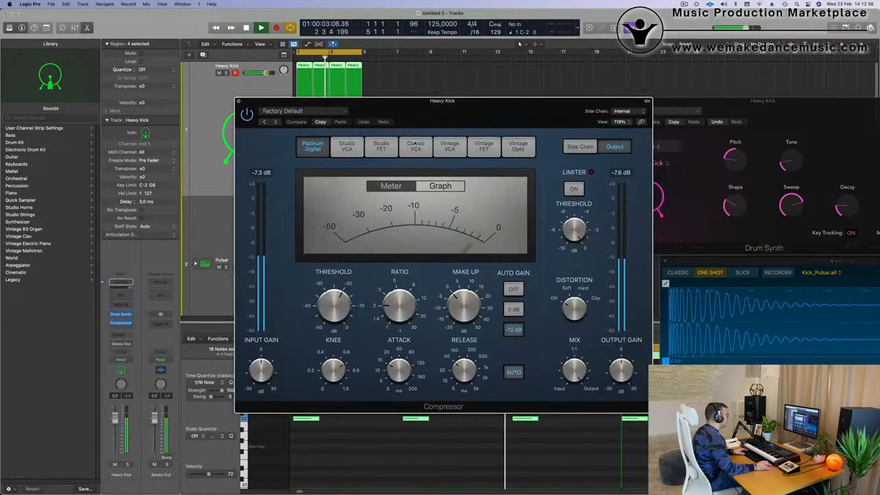
left_click_drag(500, 115, 484, 115)
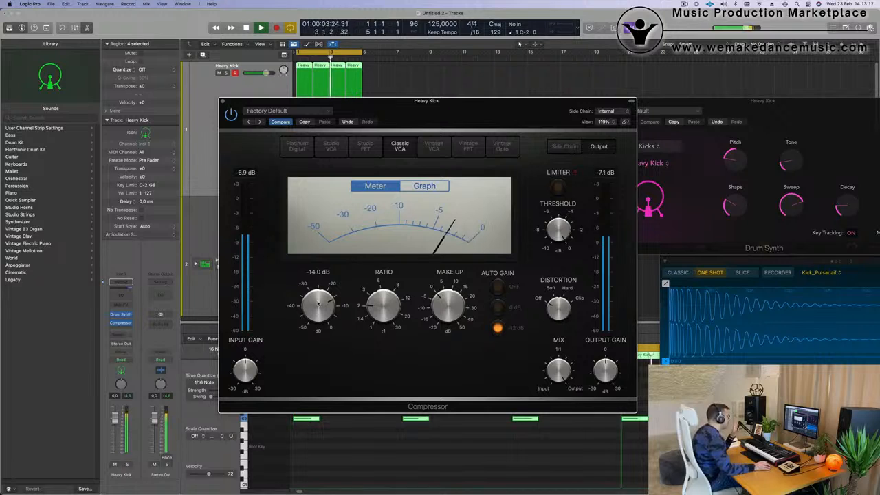
left_click_drag(275, 105, 372, 105)
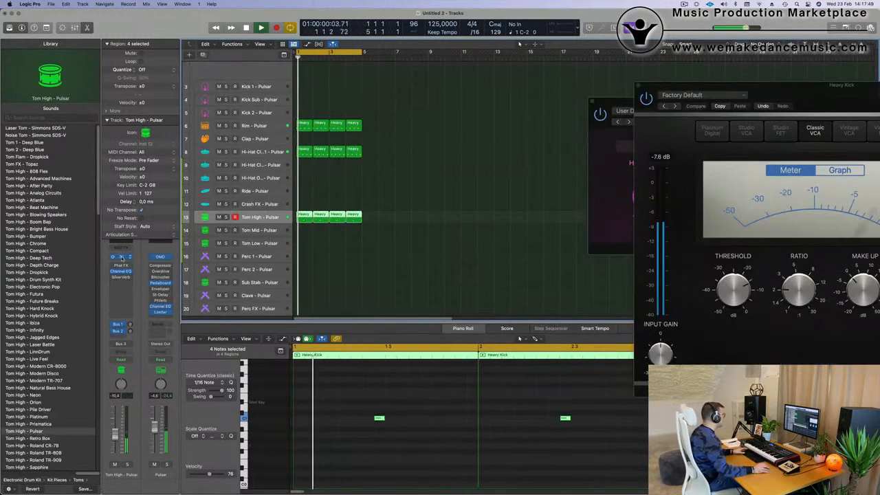
- Open the Tom High track's Quick Sampler and load the Bright Dirt preset in its Phat FX
left_click(121, 257)
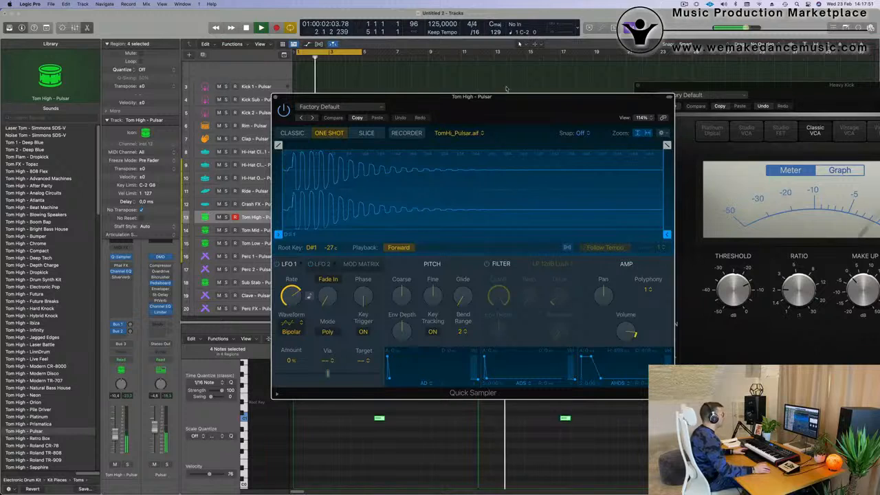
mouse_move(541, 101)
left_mouse_down()
mouse_move(496, 103)
mouse_move(531, 100)
left_mouse_up()
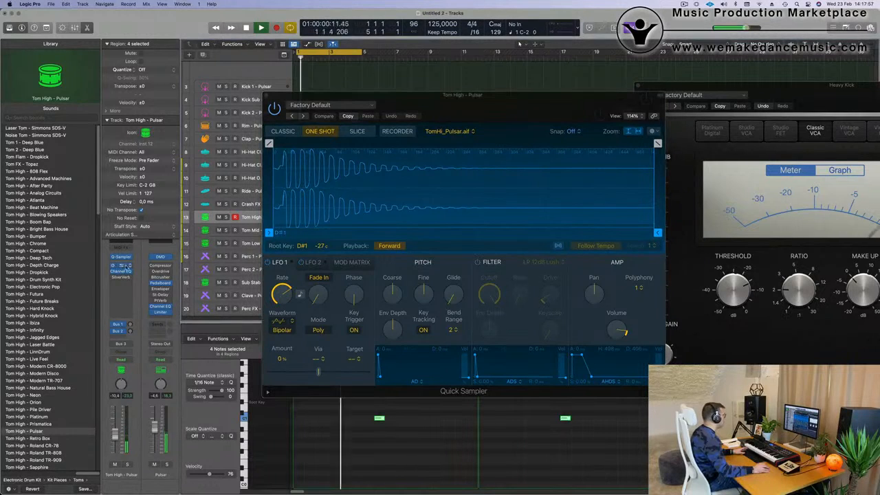
left_click(148, 265)
left_click_drag(464, 97, 447, 101)
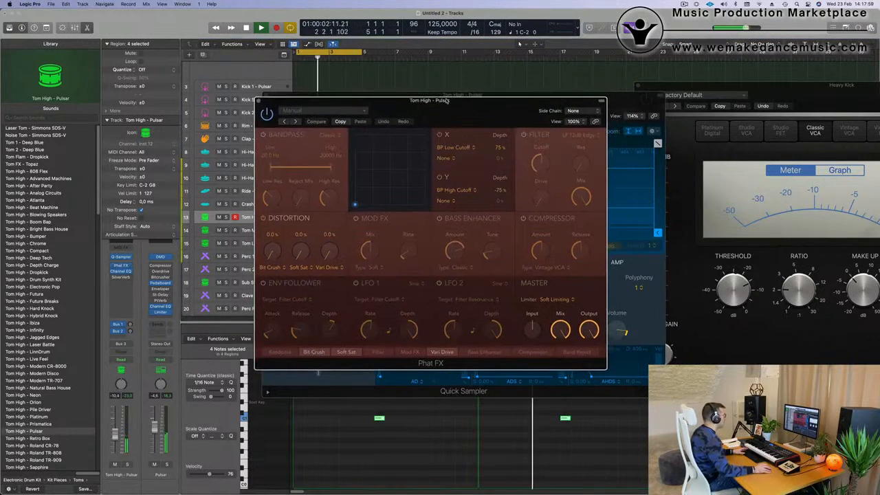
left_click(294, 122)
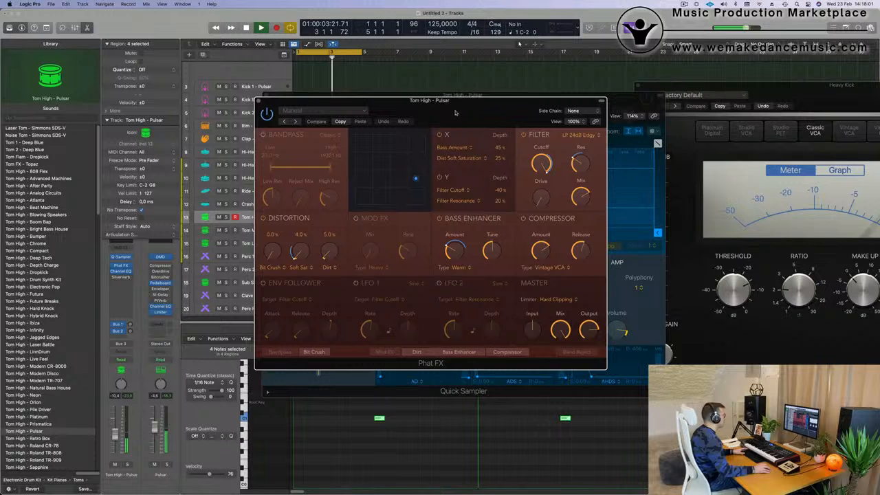
left_click_drag(444, 112, 490, 108)
left_click(342, 119)
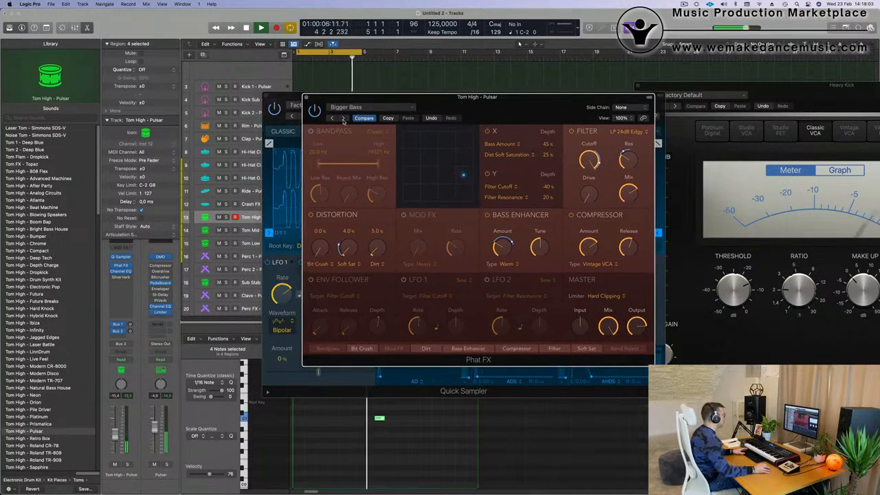
left_click_drag(528, 104, 569, 132)
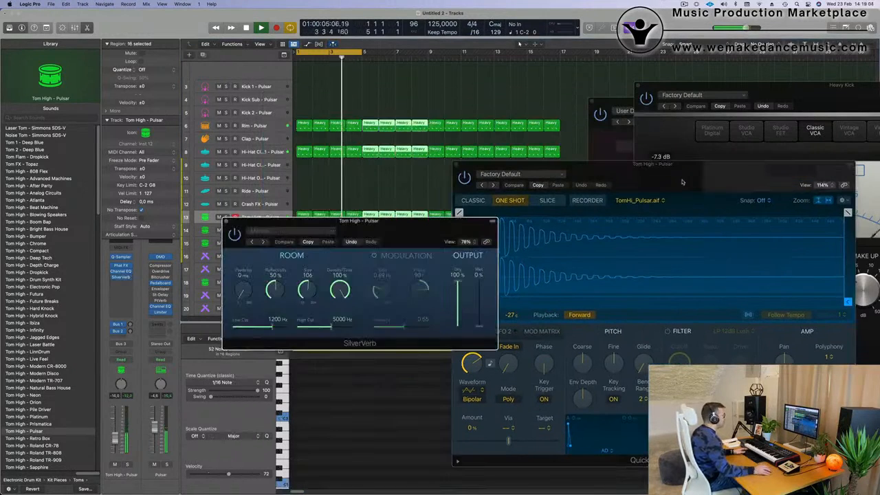
left_click_drag(639, 168, 791, 204)
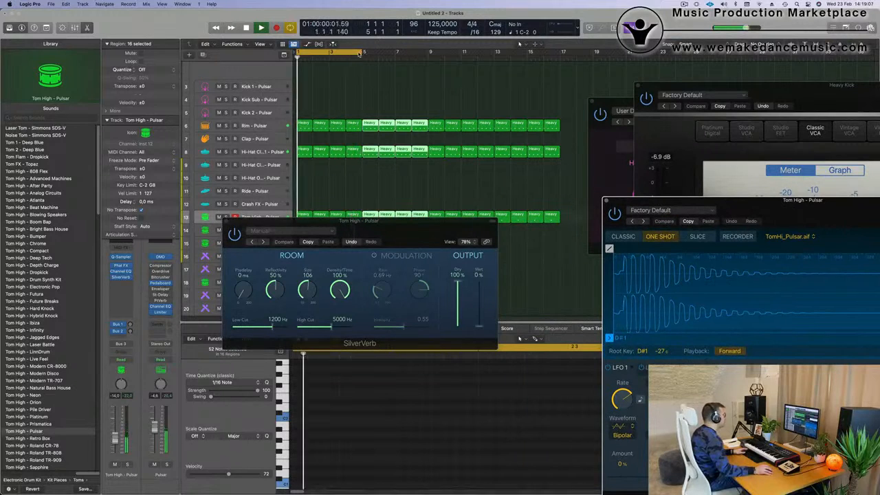
- Extend the cycle range to bar 17 and set the Tom High track's automation mode to Touch
left_click_drag(359, 51, 563, 58)
left_click_drag(378, 243, 554, 226)
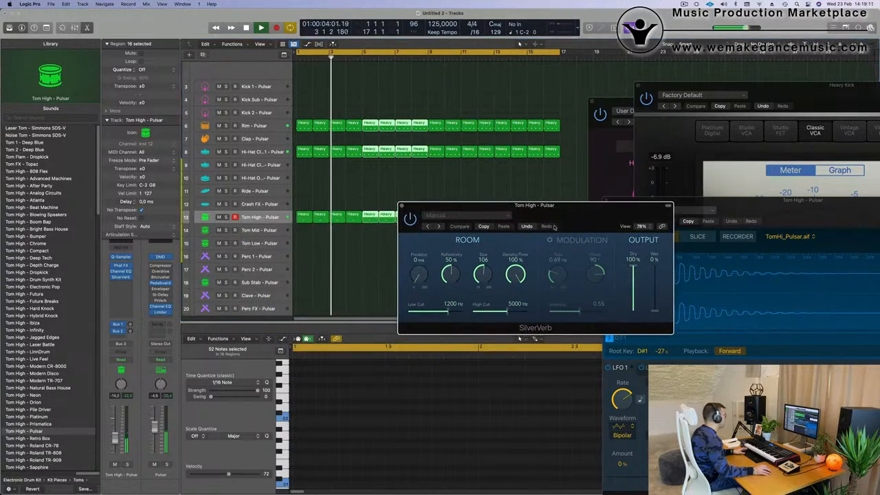
left_click(129, 360)
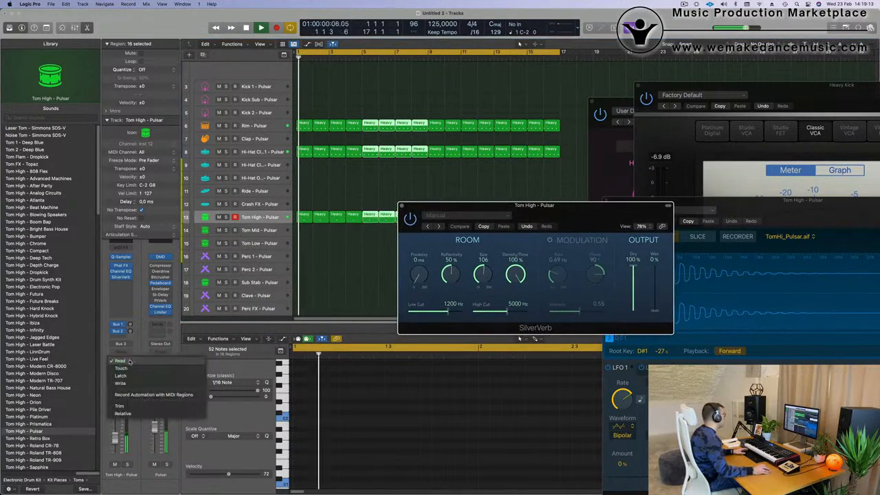
left_click(144, 300)
left_click(129, 360)
left_click(120, 360)
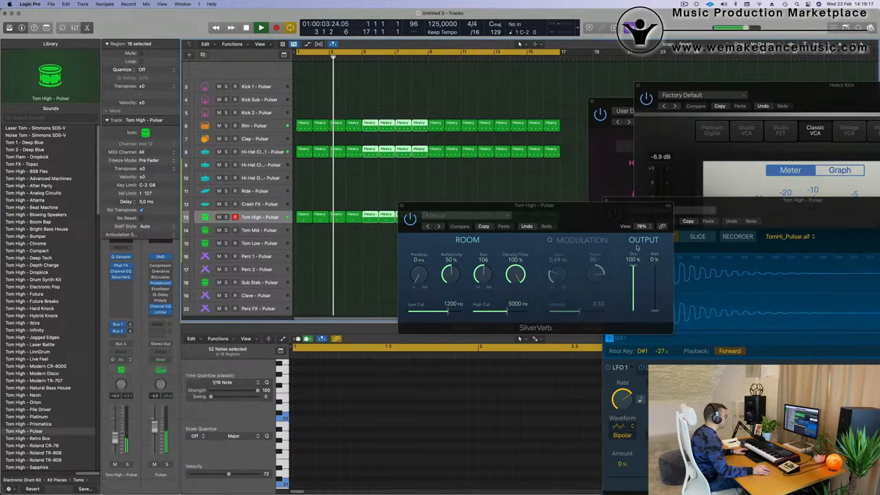
- Move SilverVerb's Wet level to write its automation, close the plug-in, and show the Wet automation lane on the Tom High track
left_click_drag(656, 311, 655, 302)
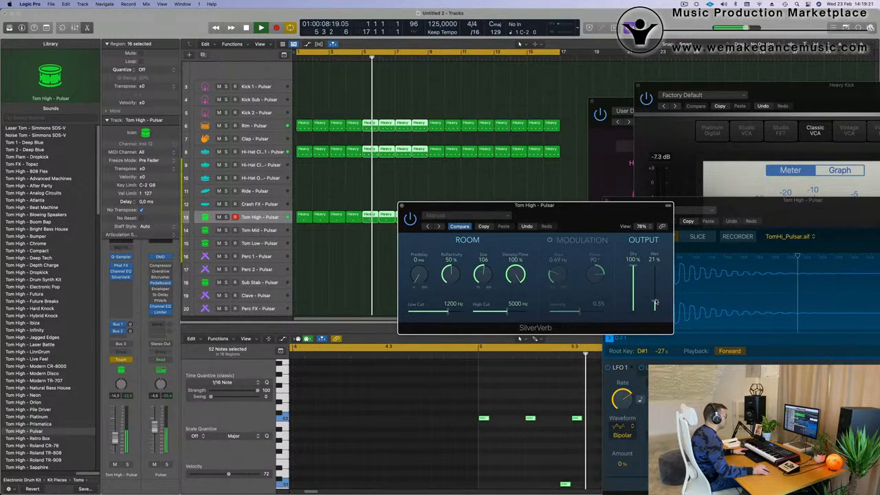
left_click(400, 204)
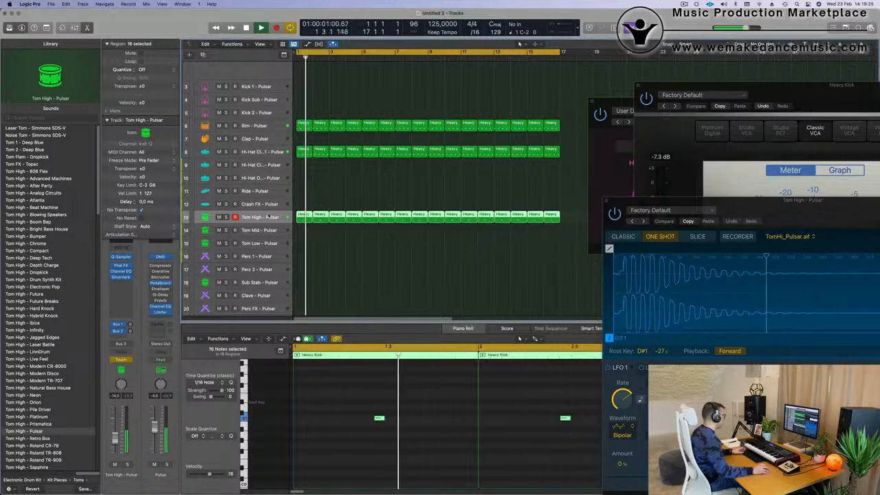
left_click(254, 217)
key("super+Down")
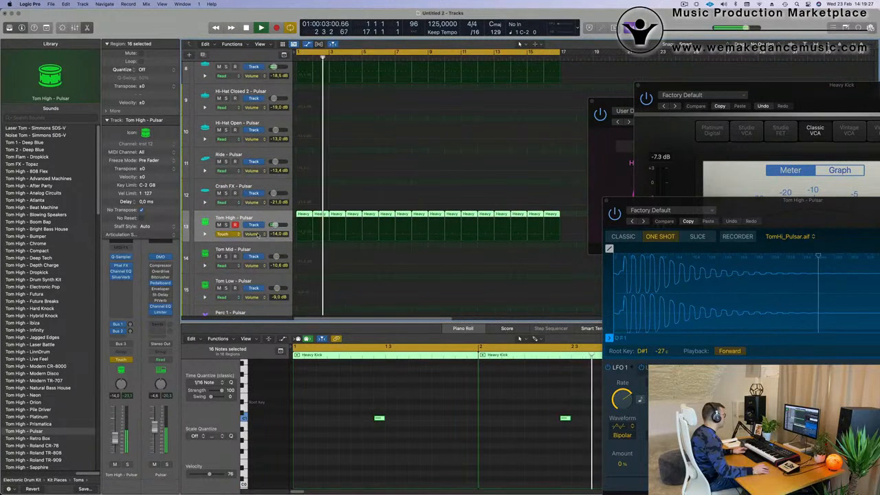
left_click(254, 234)
left_click(358, 232)
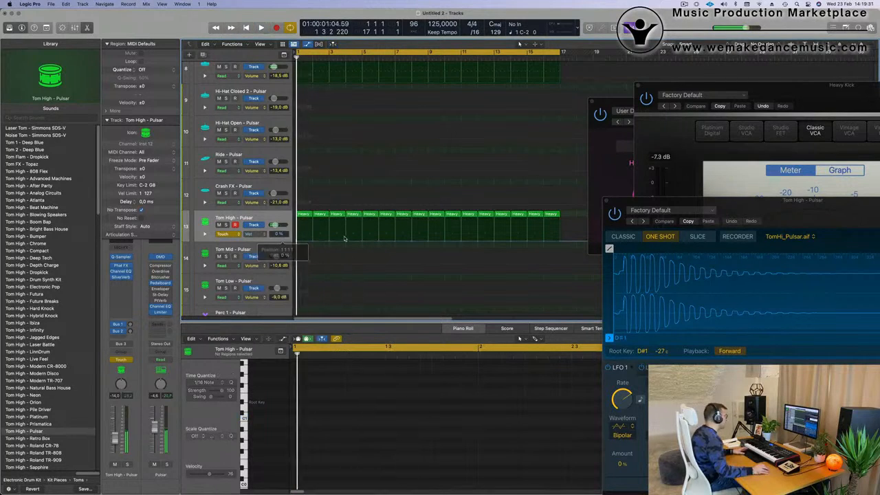
- Draw Tom High's Wet automation rising from 0% at bar 1 to 33% at bar 5 and falling to 0% at bar 9
left_click_drag(359, 240, 362, 237)
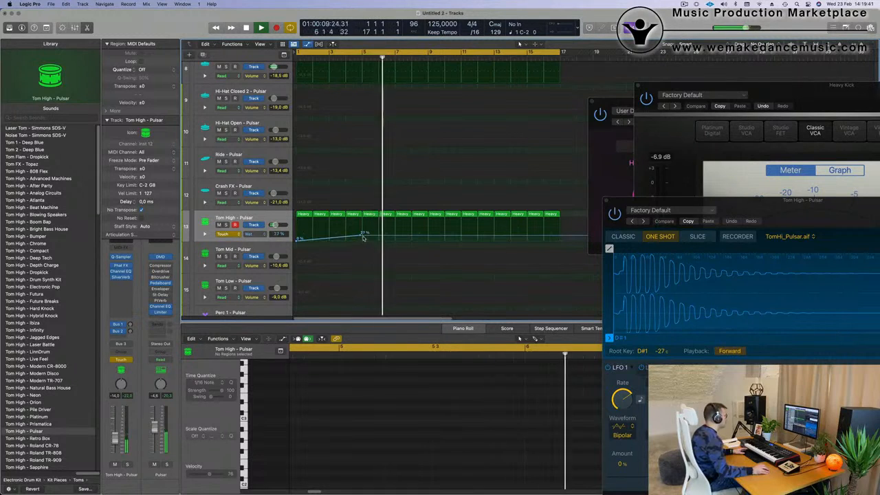
left_click(362, 237)
key("Return")
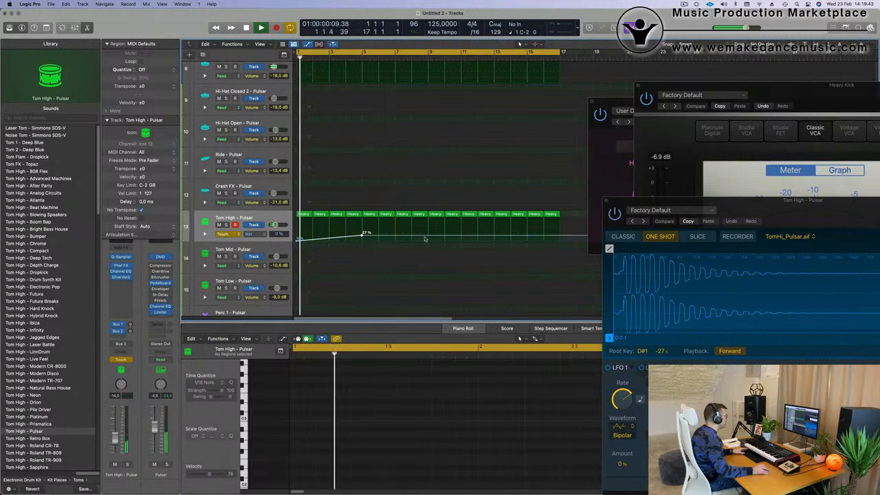
left_click_drag(427, 238, 428, 240)
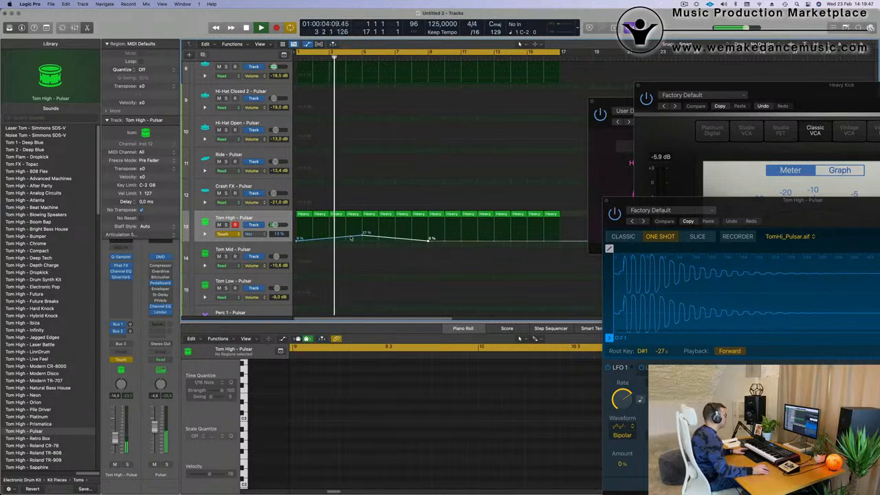
left_click_drag(363, 237, 363, 235)
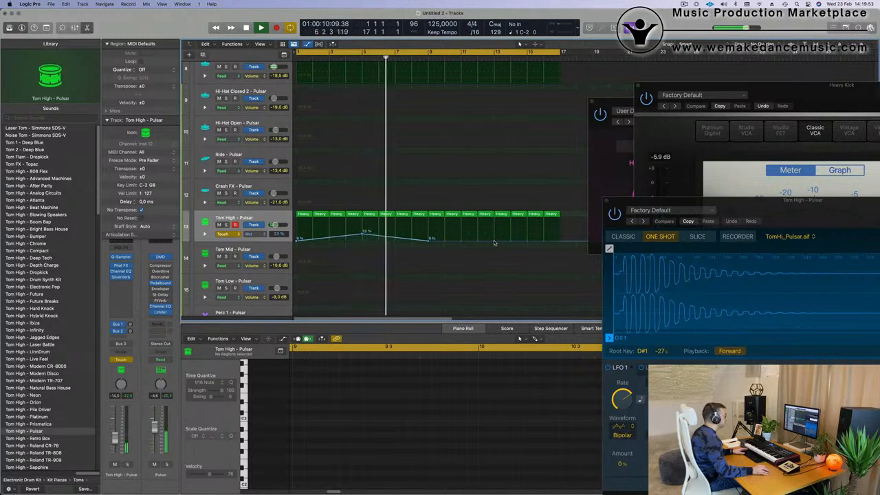
- Continue the Wet automation with a rise to 21% at bar 13 and a fall to 0% at bar 17
left_click_drag(494, 243, 497, 234)
left_click(560, 239)
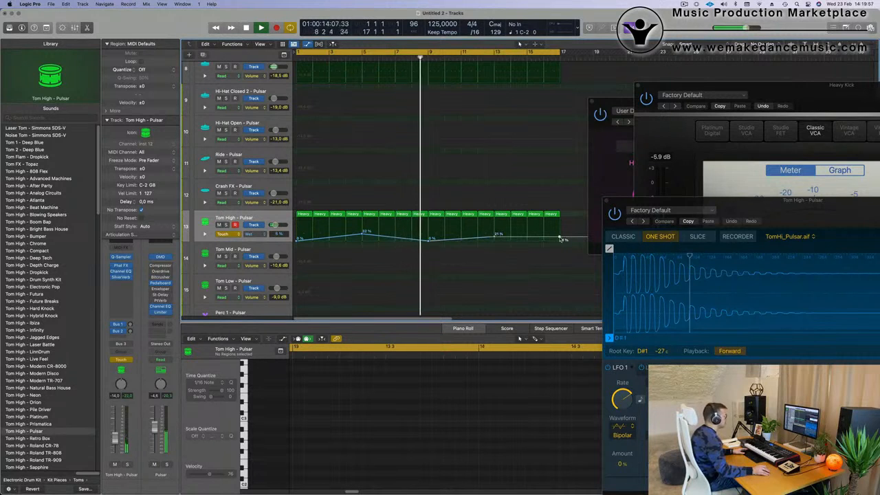
left_click_drag(560, 239, 560, 241)
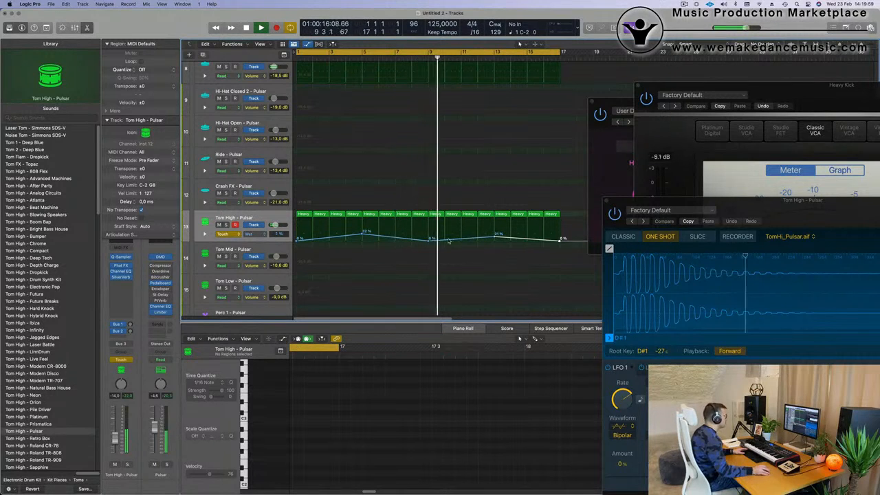
left_click_drag(430, 242, 431, 236)
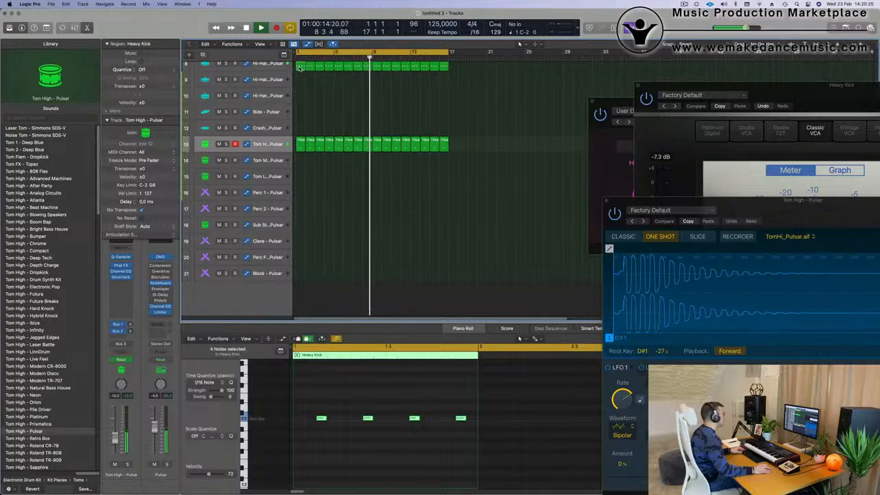
- Copy the first hi-hat region to the Perc 1 track and duplicate its notes to fill the bar with sixteenth notes
left_click_drag(295, 124, 299, 235)
key("space")
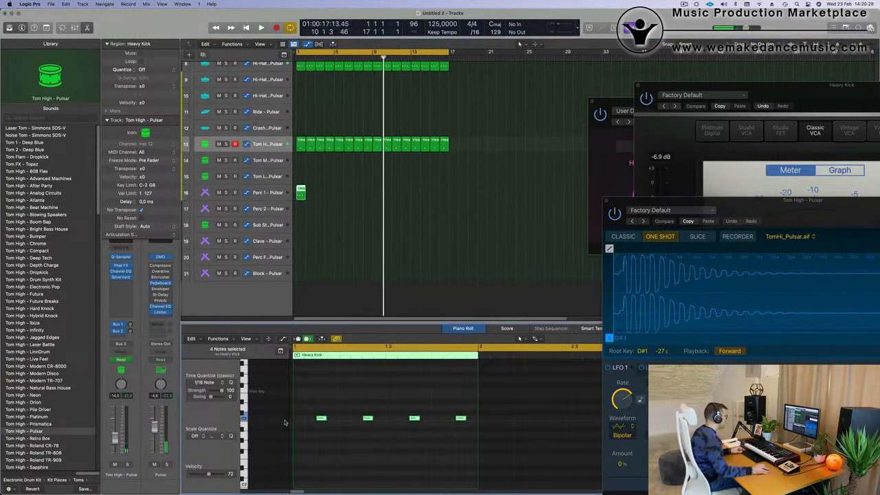
mouse_move(321, 418)
left_mouse_down()
mouse_move(297, 420)
mouse_move(309, 421)
left_mouse_up()
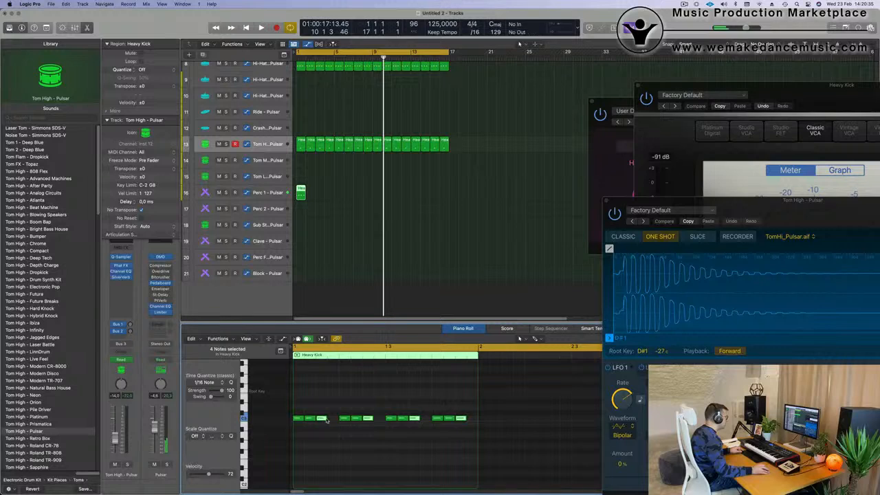
left_click_drag(316, 424, 332, 424)
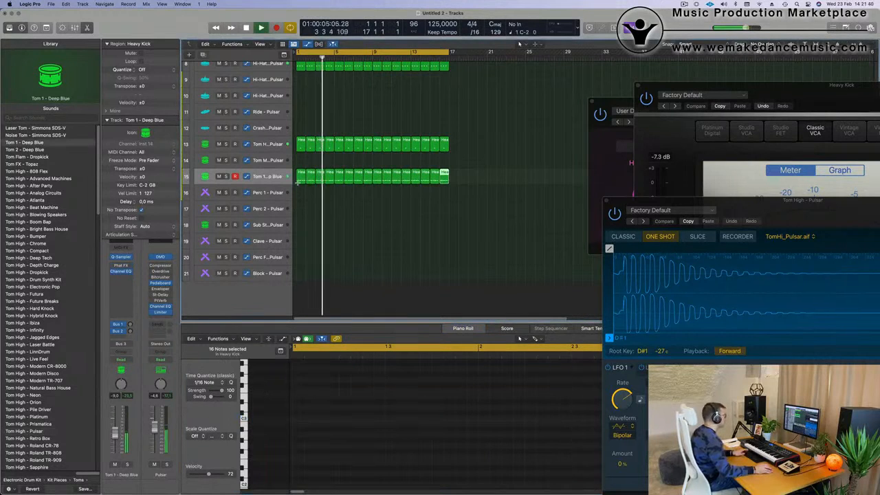
- Trim the Tom 1 - Deep Blue sample in Quick Sampler to end at 0.053 s and add a 0.01 s fade-out
left_click(270, 183)
key("Return")
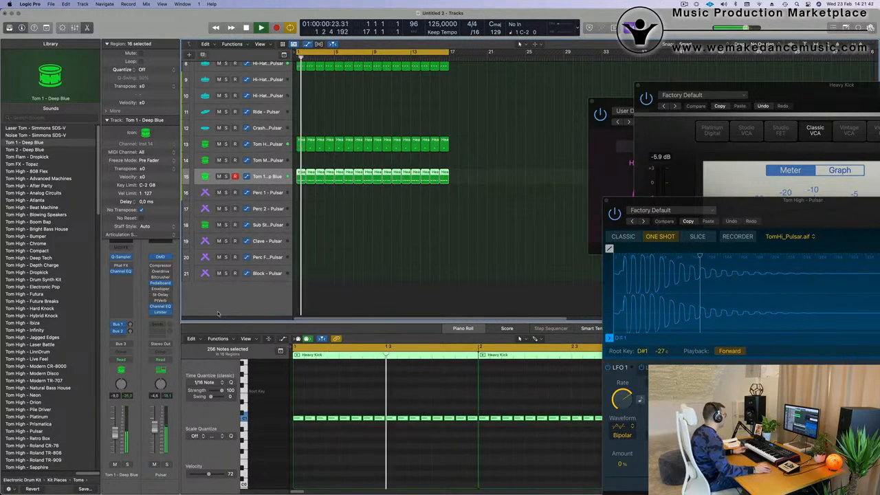
key("space")
key("space")
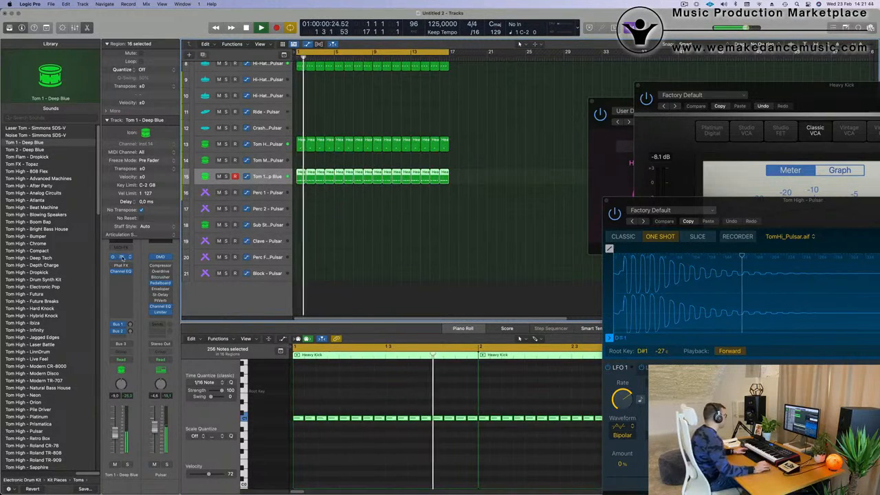
left_click(128, 258)
left_click_drag(526, 108, 481, 111)
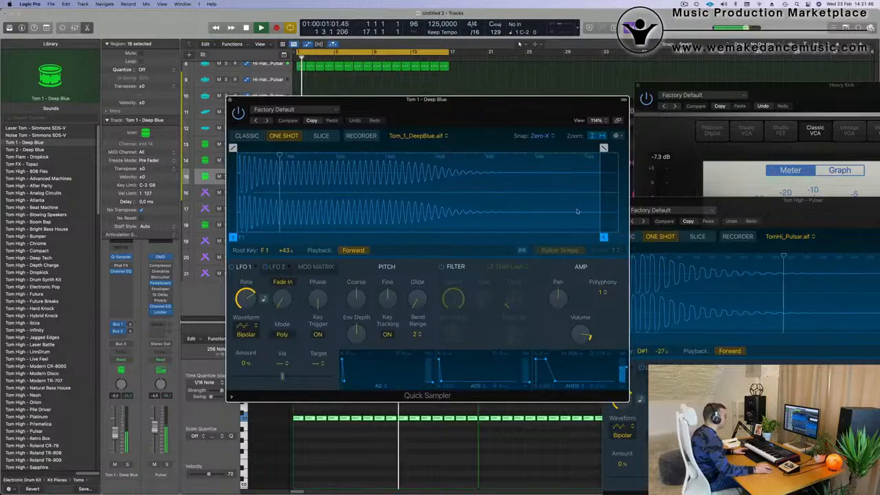
left_click_drag(603, 236, 270, 237)
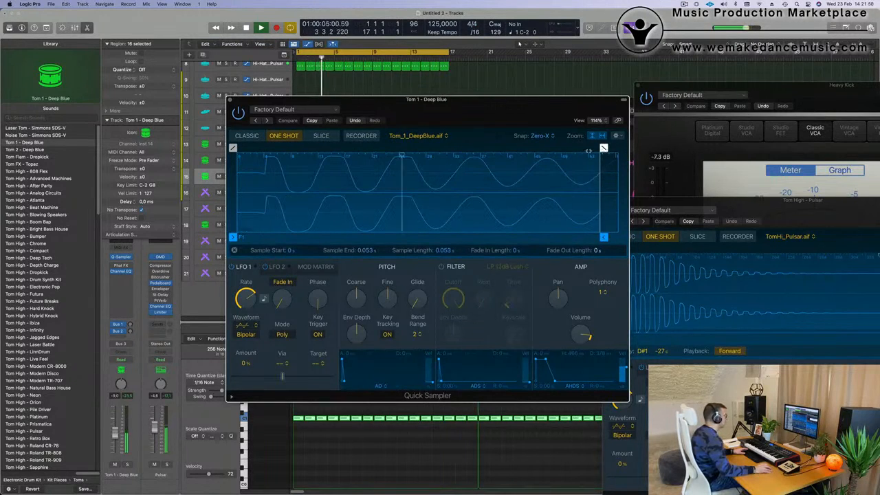
left_click_drag(589, 151, 530, 148)
left_click_drag(563, 81, 529, 77)
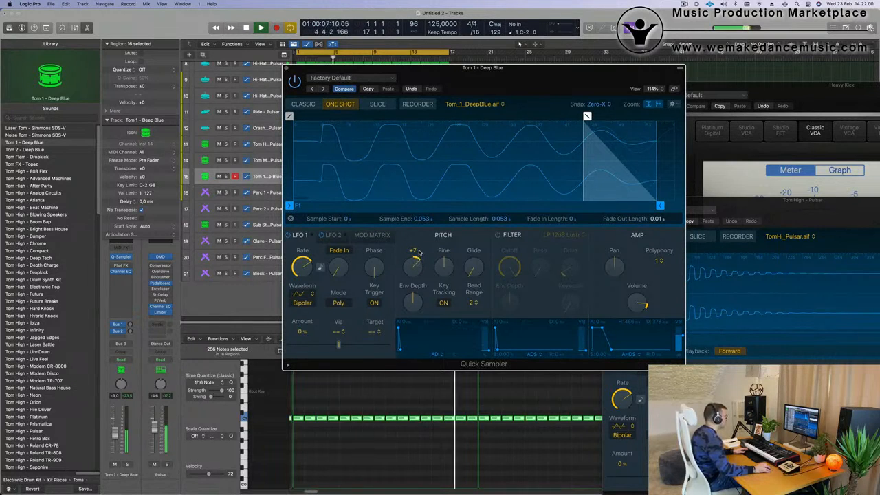
- Audition higher Coarse pitch values up to +7 on Tom 1's sampler, return it to 0, and stop playback
scroll(419, 248, "up", 1)
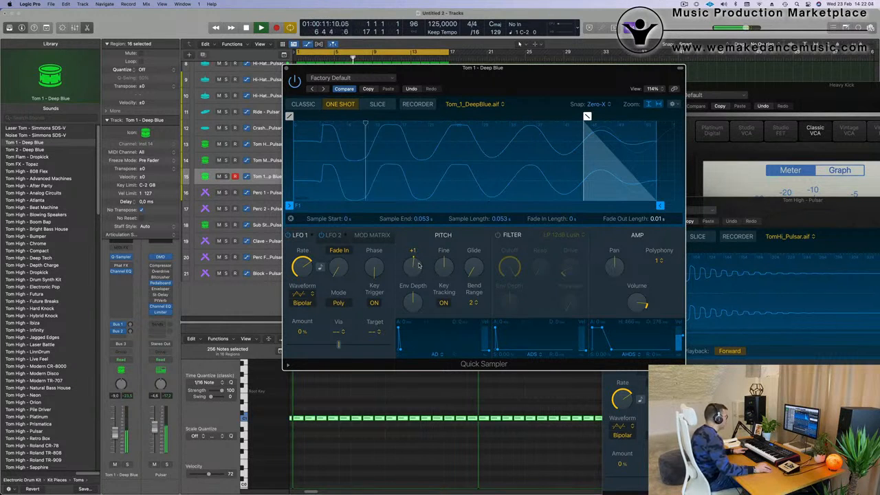
scroll(418, 265, "down", 1)
left_click_drag(489, 68, 867, 99)
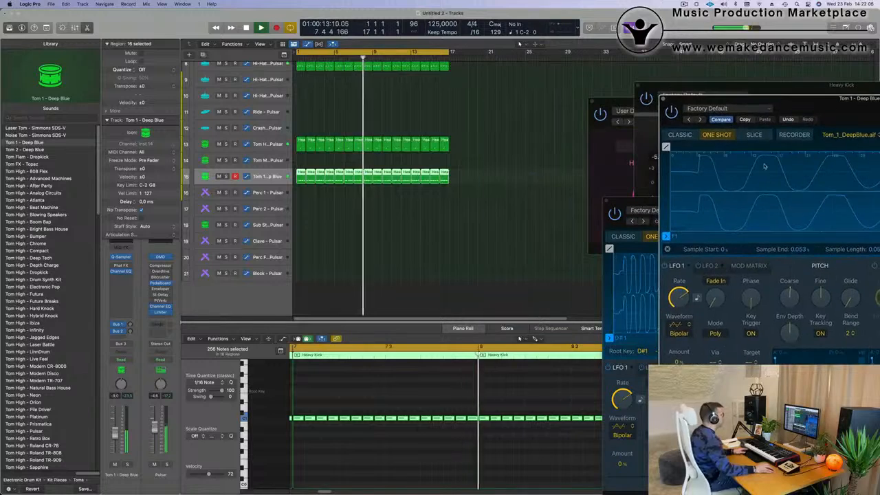
key("Return")
key("super+Left")
key("space")
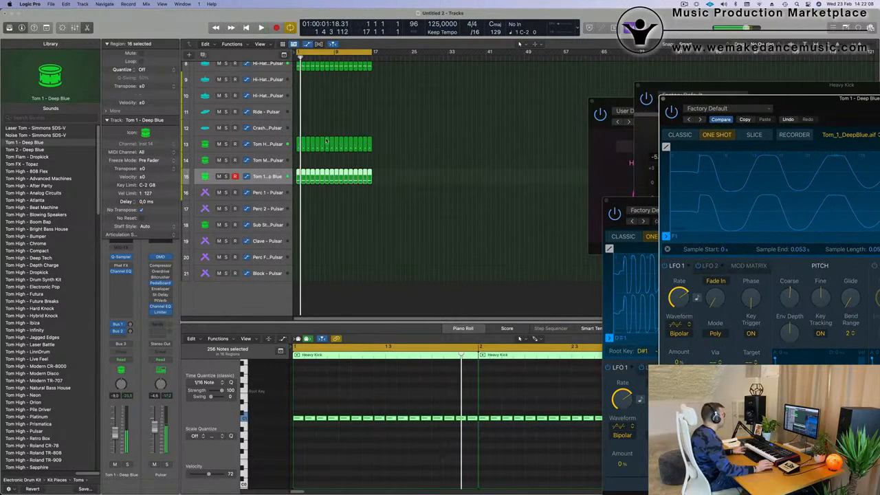
- Enlarge the Tom 1 - Deep Blue track and set its automation mode to Touch
scroll(264, 203, "up", 2)
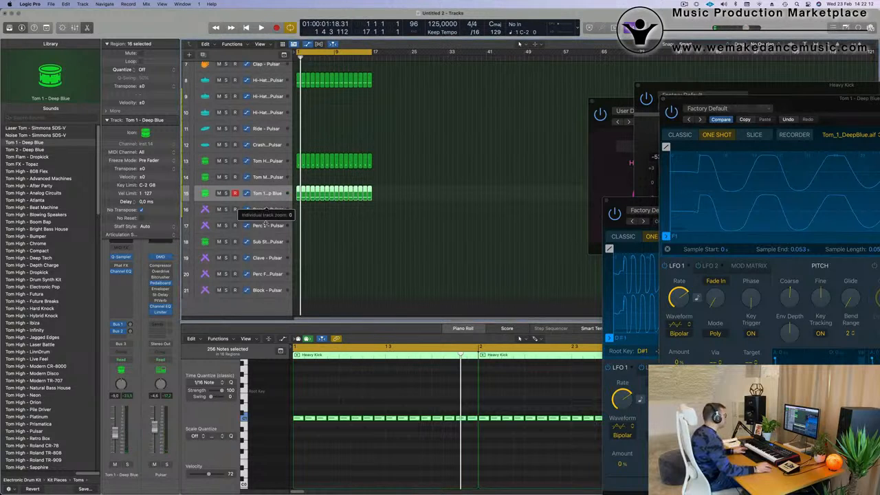
left_click_drag(267, 201, 267, 245)
left_click_drag(795, 109, 524, 90)
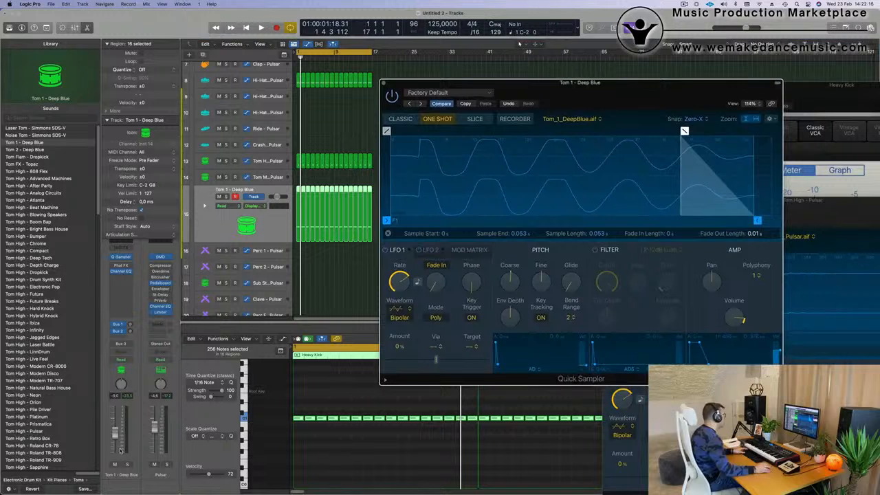
left_click(126, 359)
left_click(137, 369)
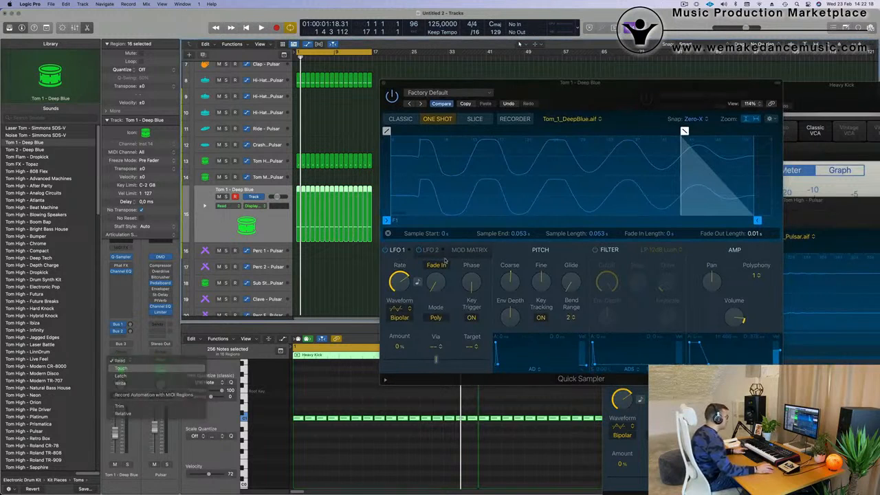
- Move the sampler's Coarse pitch during playback to write its automation on the Tom 1 track, and close the plug-in
key("space")
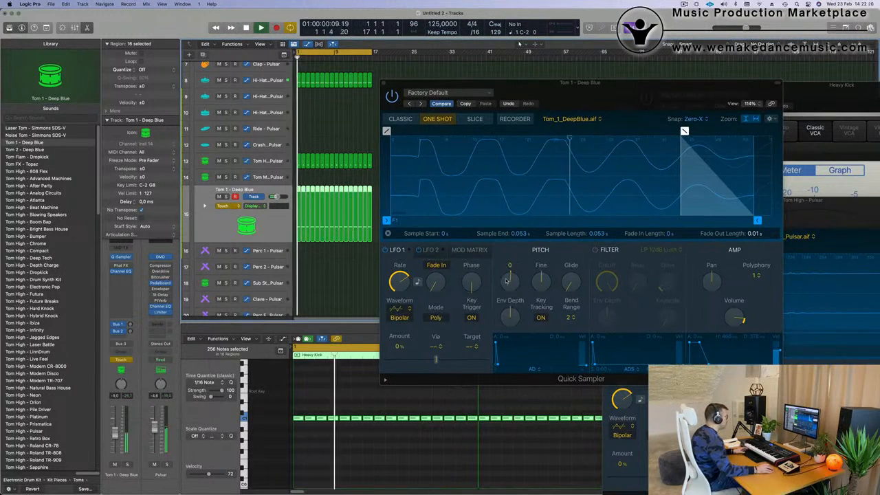
left_click(509, 281)
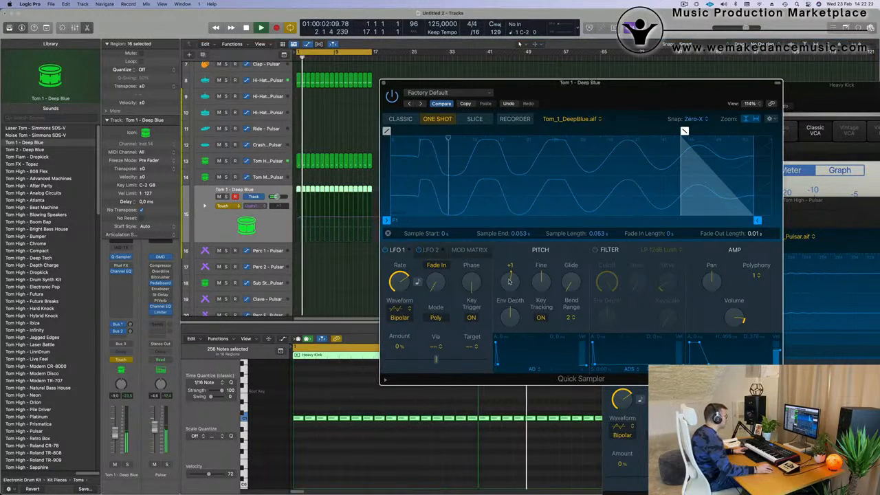
left_click(382, 84)
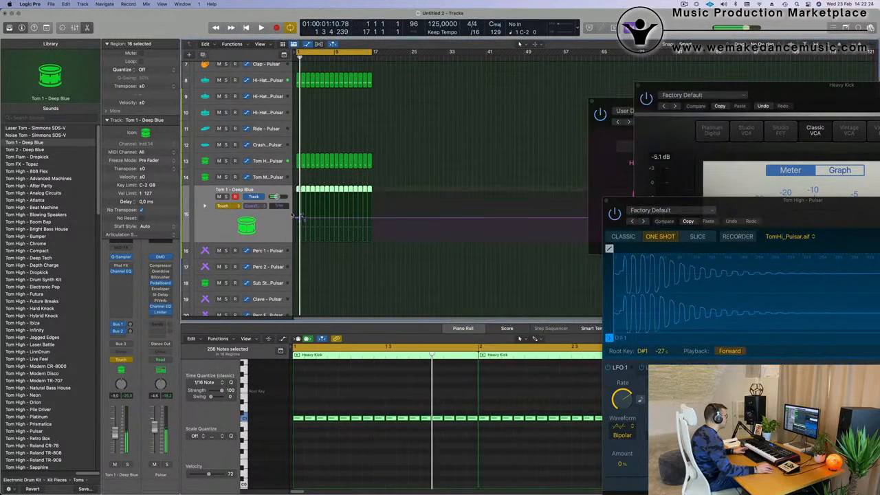
- Draw Tom 1's Coarse Tune automation as a rise from 0 at bar 1 to +24 at bar 9
left_click(296, 218)
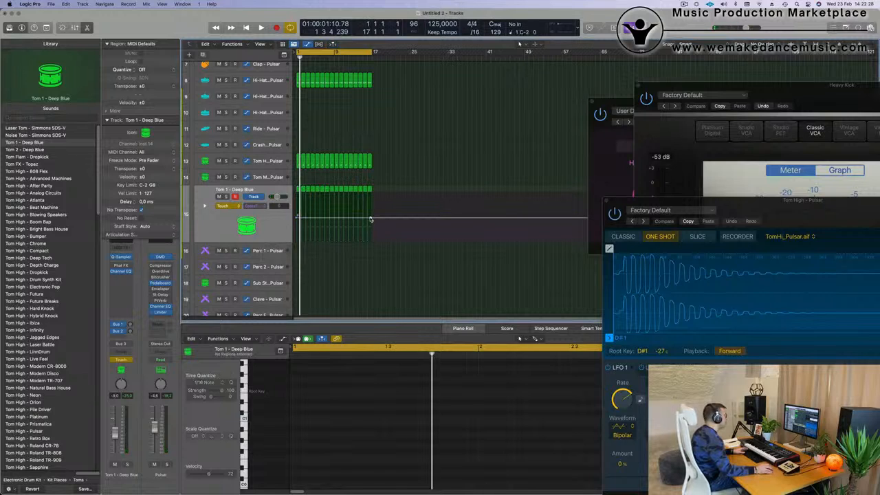
left_click(371, 220)
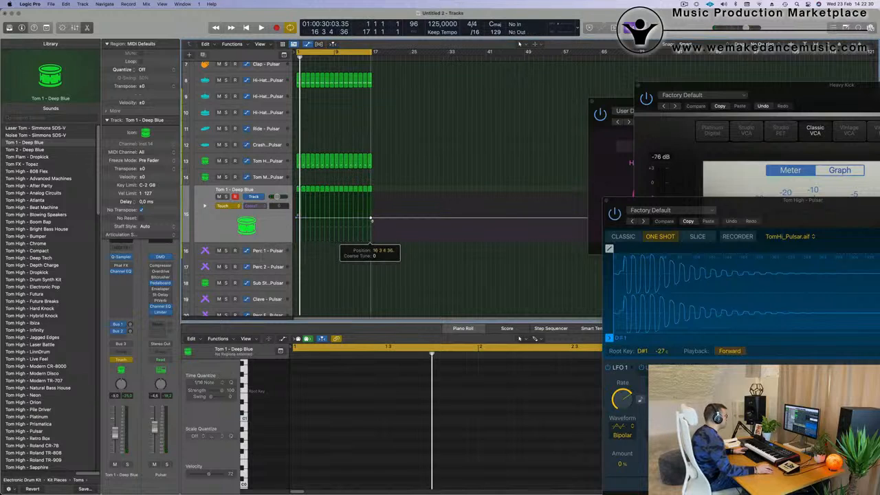
left_click_drag(371, 219, 370, 194)
key("super+Right")
key("super+Right")
scroll(334, 219, "up", 1)
key("super+Left")
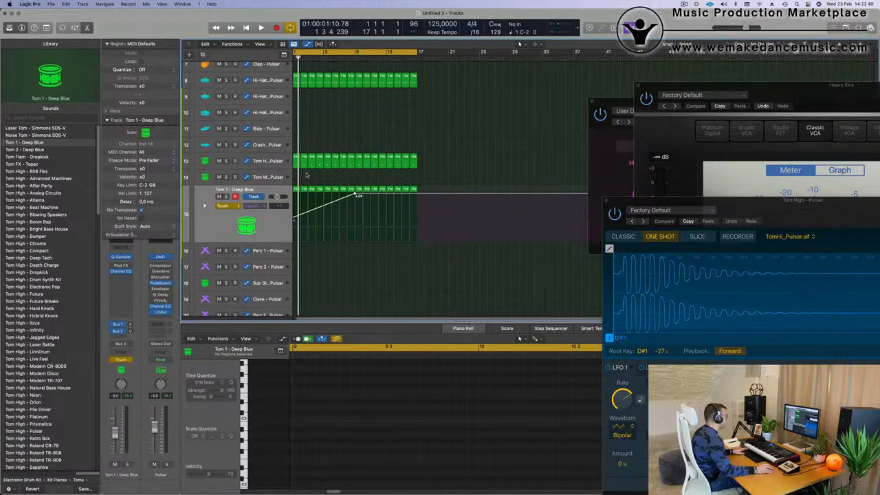
- Set the Tom 1 track's automation mode back to Read and play the loop to hear the pitch rise
key("space")
left_click(227, 205)
left_click(208, 224)
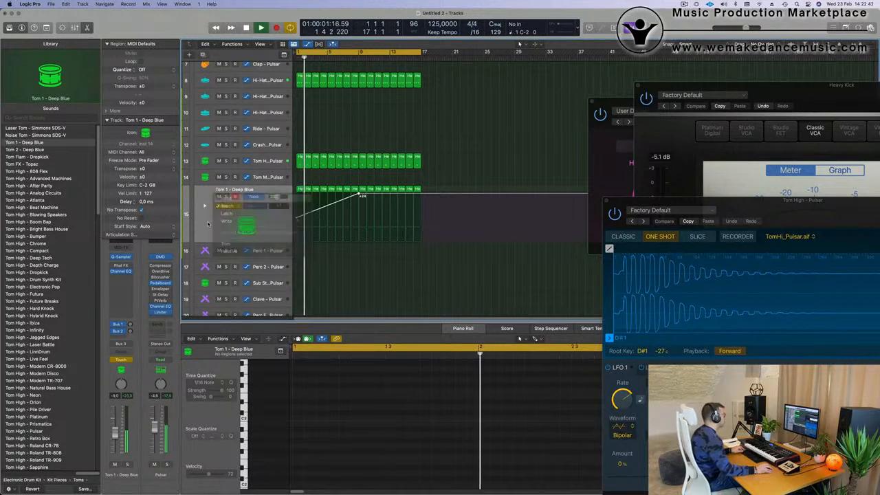
key("super+Left")
key("super+Left")
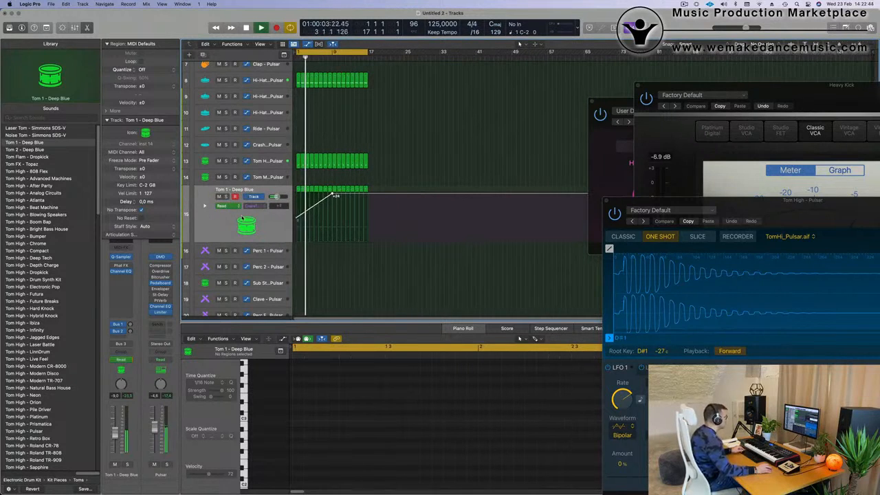
key("super+Right")
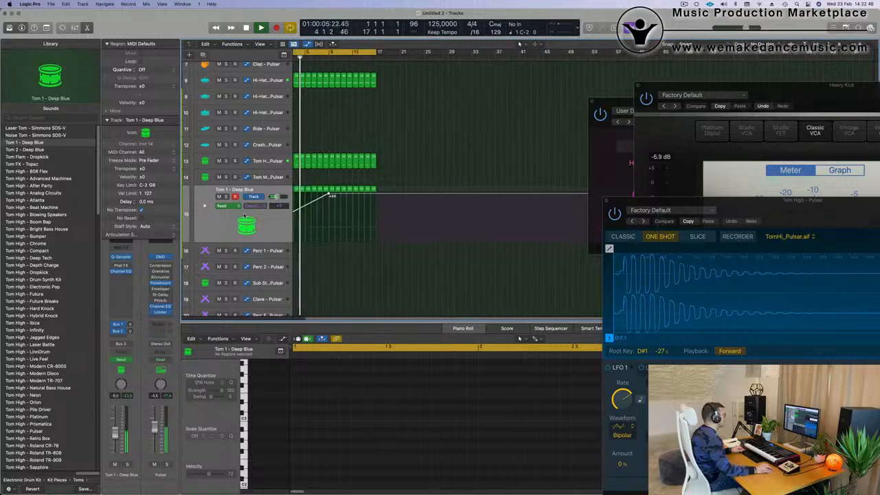
key("super+Right")
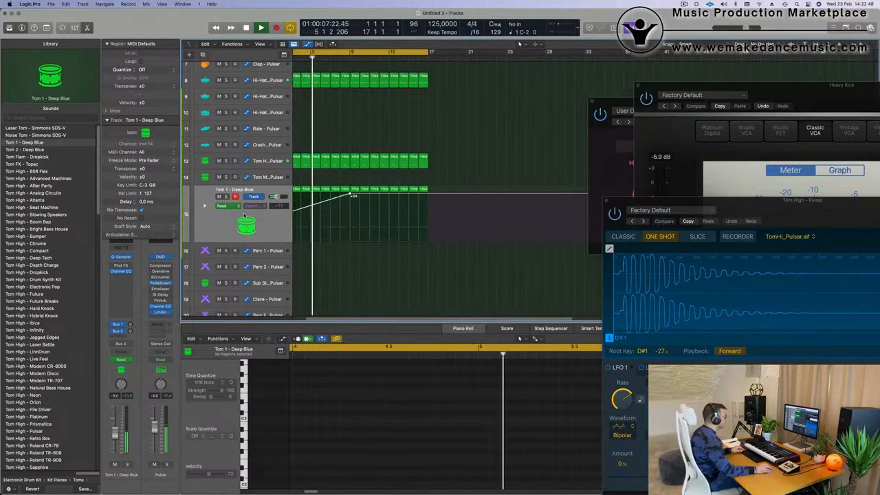
key("super+Right")
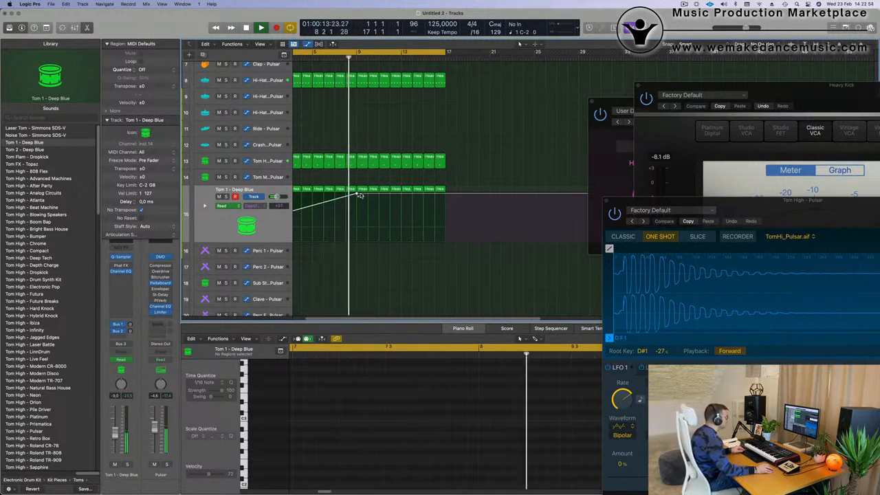
- Add a Coarse Tune point at bar 17 and bring it down near the bar 1 level to form a falling ramp from bar 9
left_click(446, 194)
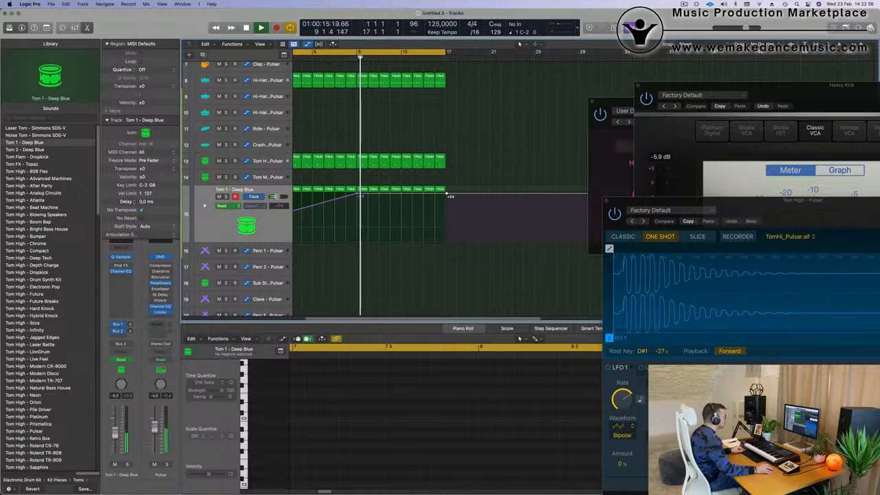
left_click_drag(447, 194, 448, 242)
key("super+Left")
key("super+Left")
key("super+Left")
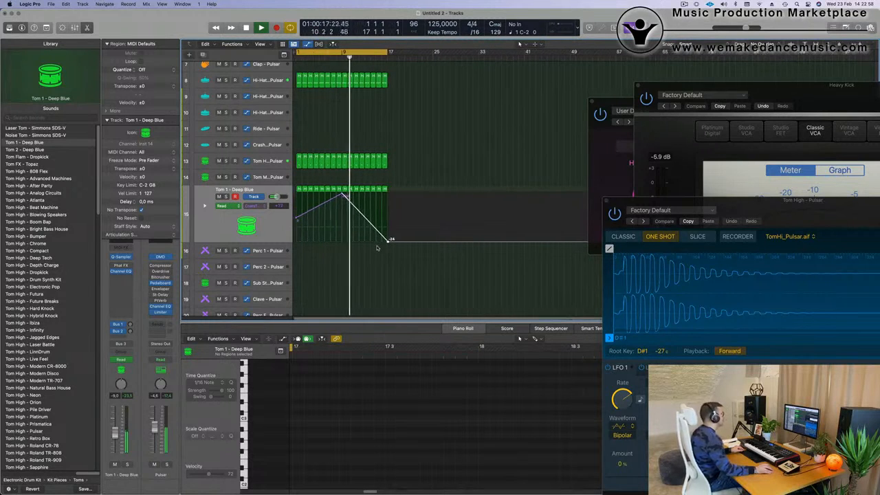
left_click_drag(390, 243, 386, 215)
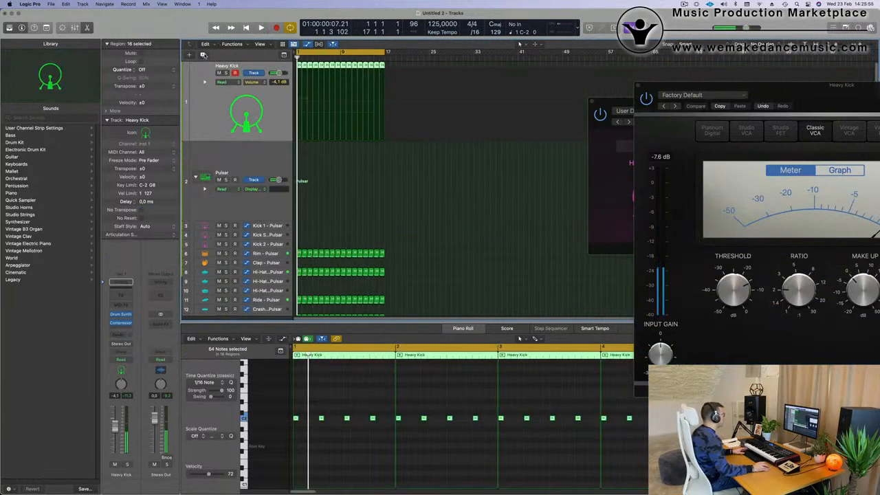
- Duplicate the Heavy Kick track's setup to a new track and switch its Drum Synth to the Snares and Claps group's Snappy Snare
left_click(204, 54)
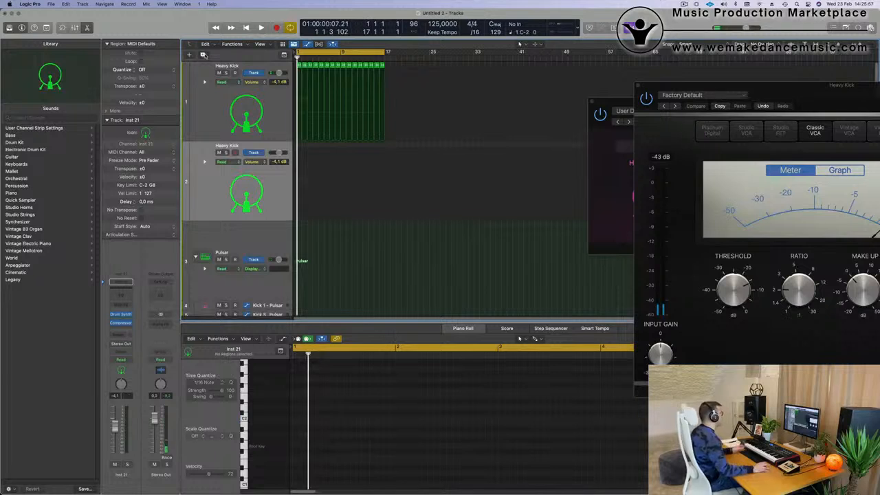
left_click(121, 314)
left_click_drag(451, 112, 536, 124)
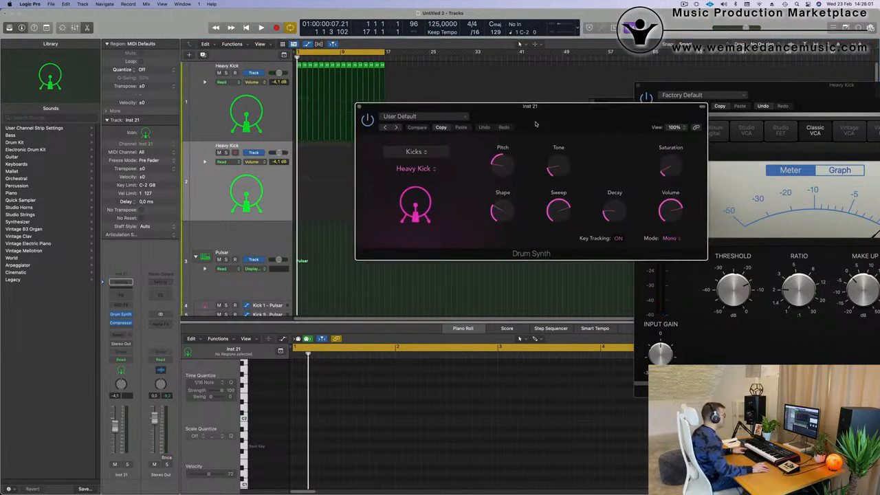
left_click(414, 152)
left_click(408, 162)
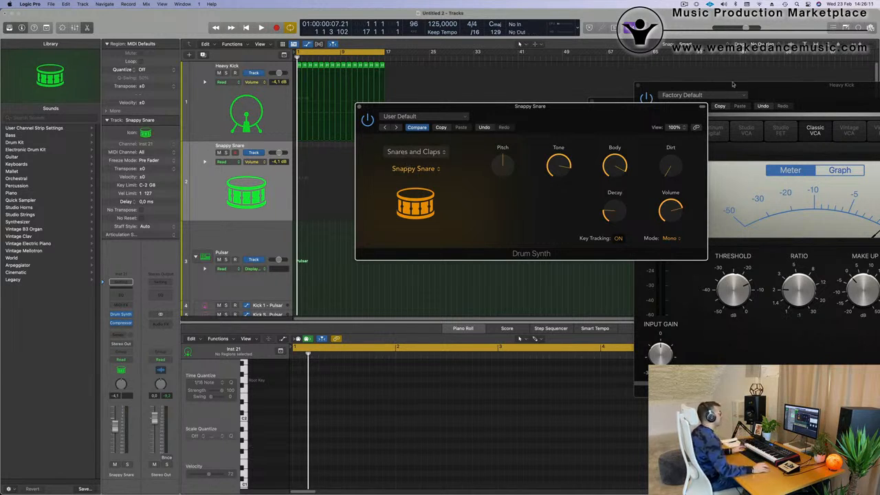
- Copy the sixteenth-note regions from the Tom 1 - Deep Blue track to the Snappy Snare track
left_click_drag(562, 109, 747, 103)
scroll(456, 172, "down", 5)
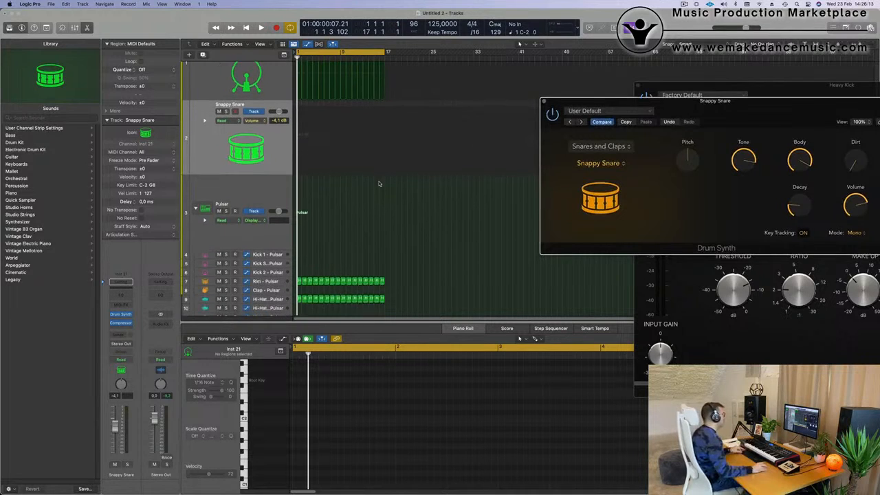
scroll(314, 271, "down", 1)
scroll(365, 278, "down", 4)
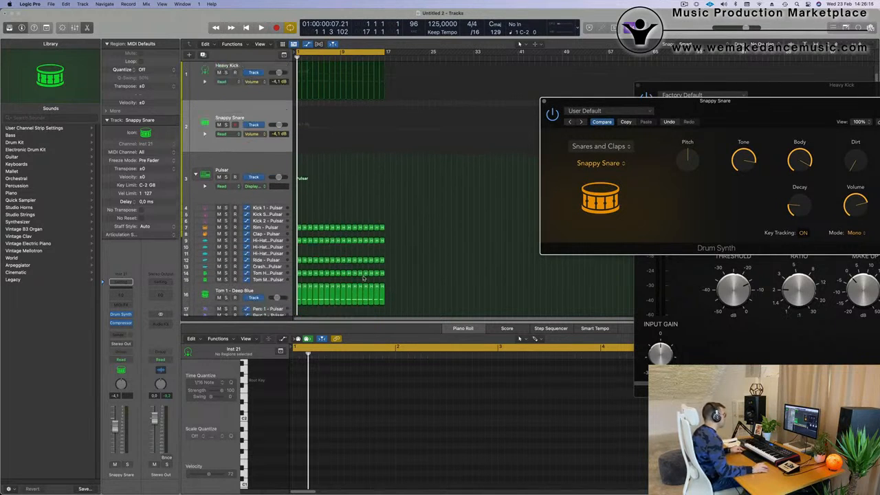
scroll(411, 253, "down", 2)
key("space")
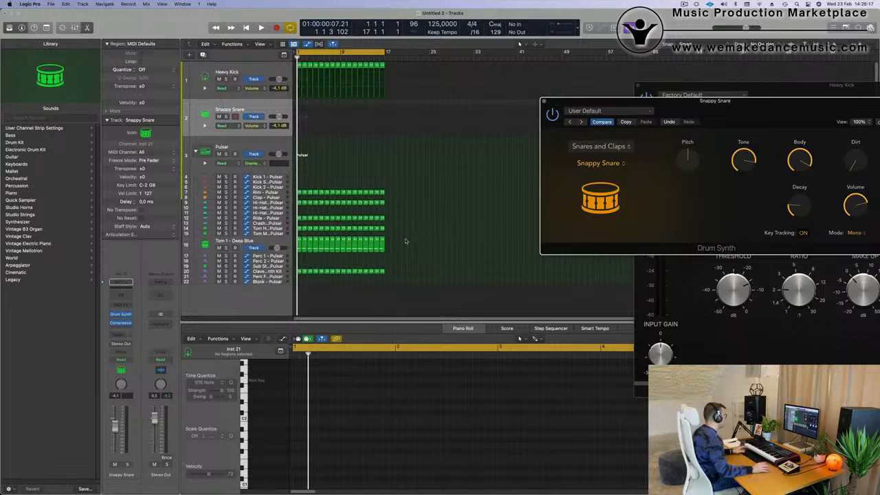
left_click(274, 245)
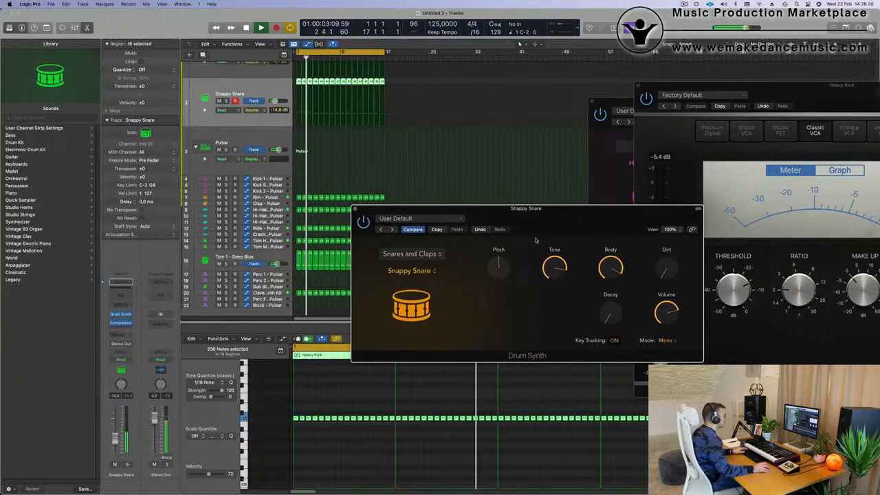
- Replay the groove from the start and try Drum Synth's Pitch and Decay settings on the Snappy Snare
key("Return")
left_click_drag(507, 256, 512, 270)
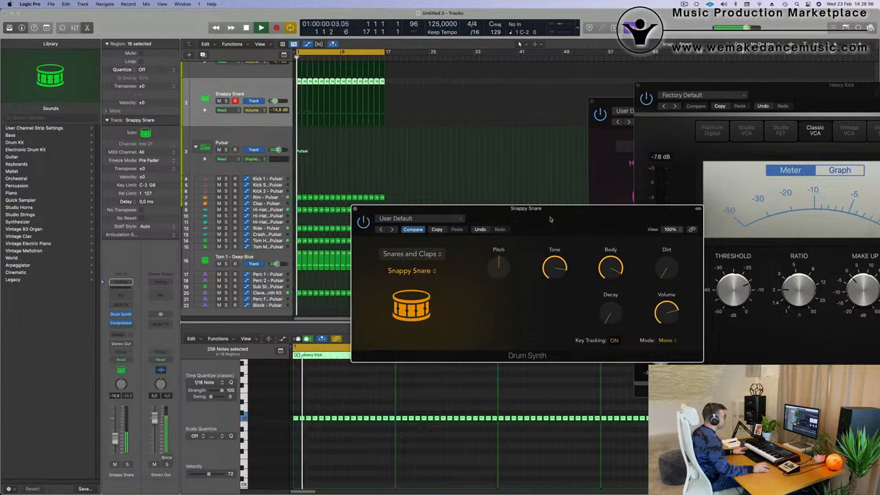
left_click_drag(551, 219, 514, 216)
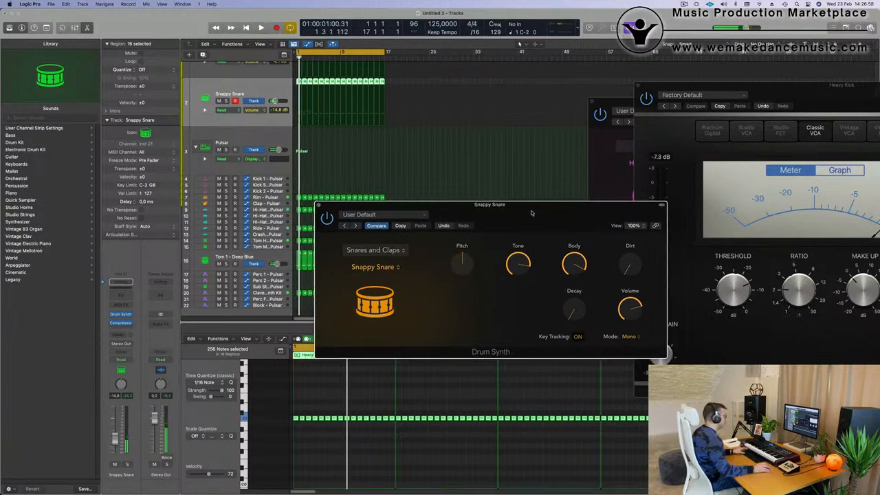
key("space")
left_click_drag(574, 309, 578, 292)
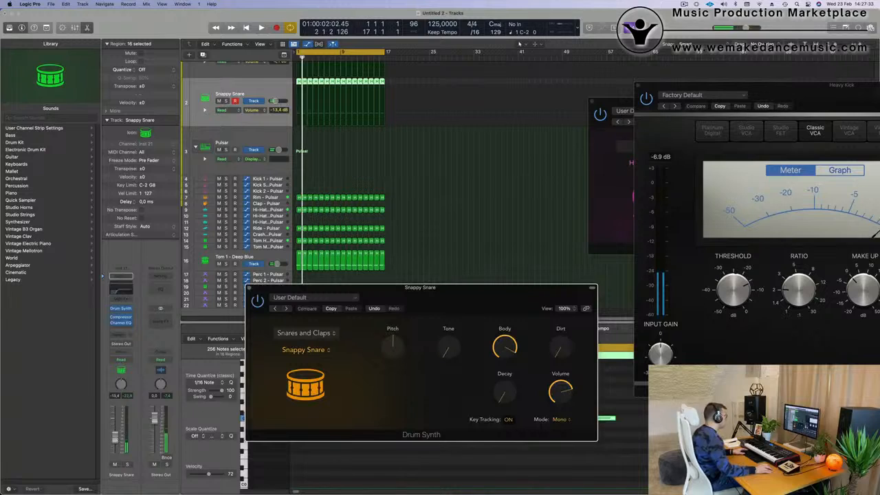
- Set the Snappy Snare track to Touch automation and record a gradual Decay rise to about 38% up to bar 9
left_click(118, 441)
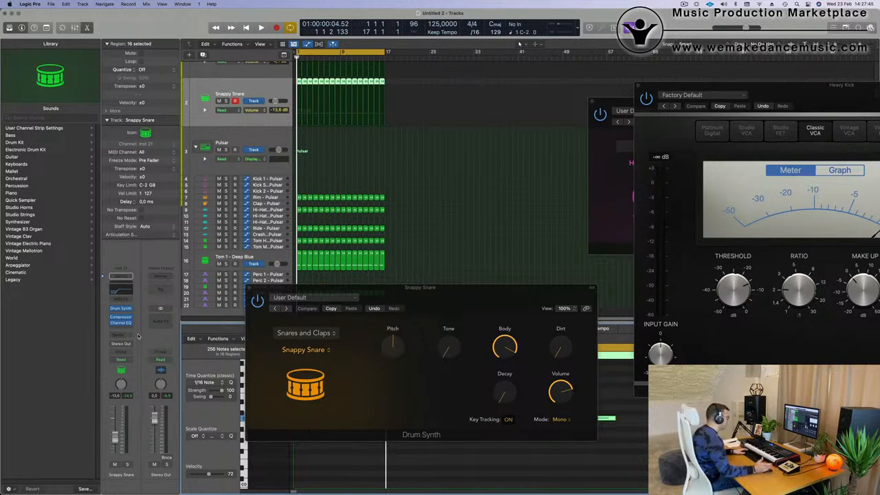
key("space")
left_click(121, 360)
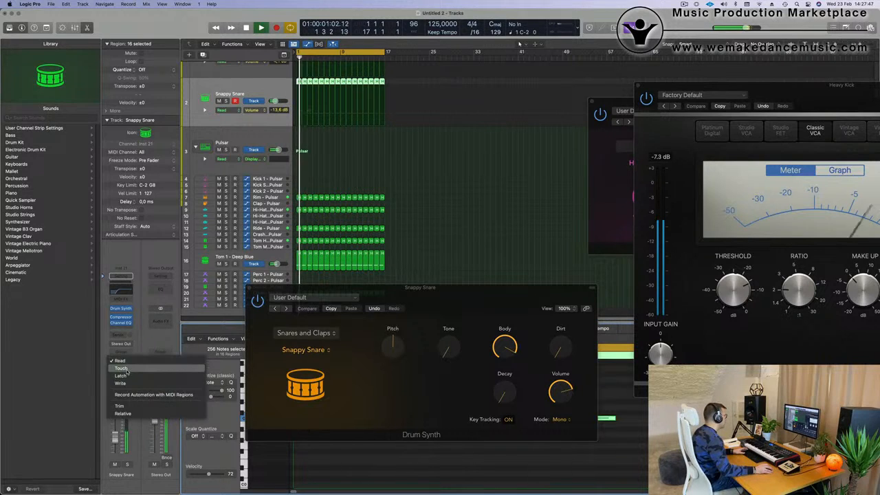
left_click(124, 369)
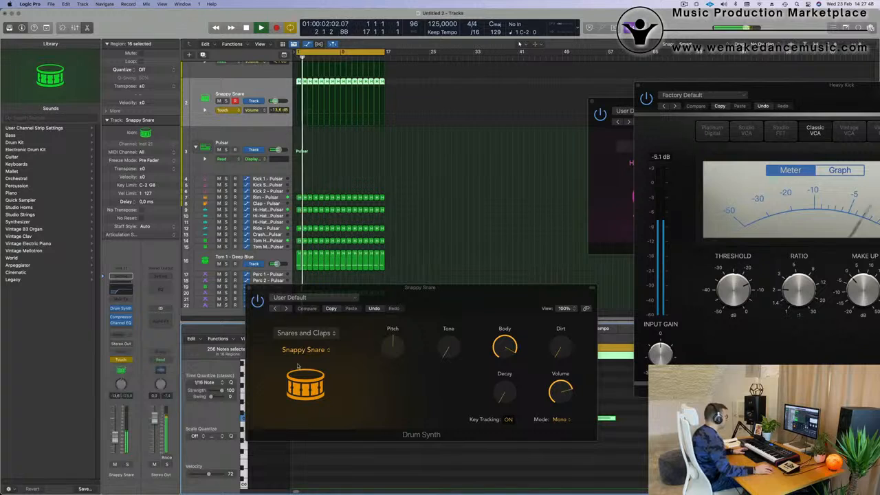
left_click(506, 395)
left_click_drag(505, 395, 508, 359)
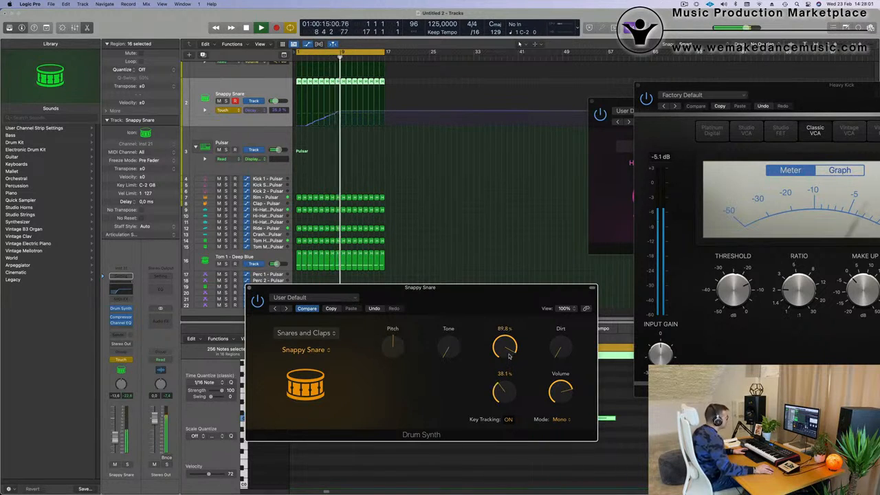
key("space")
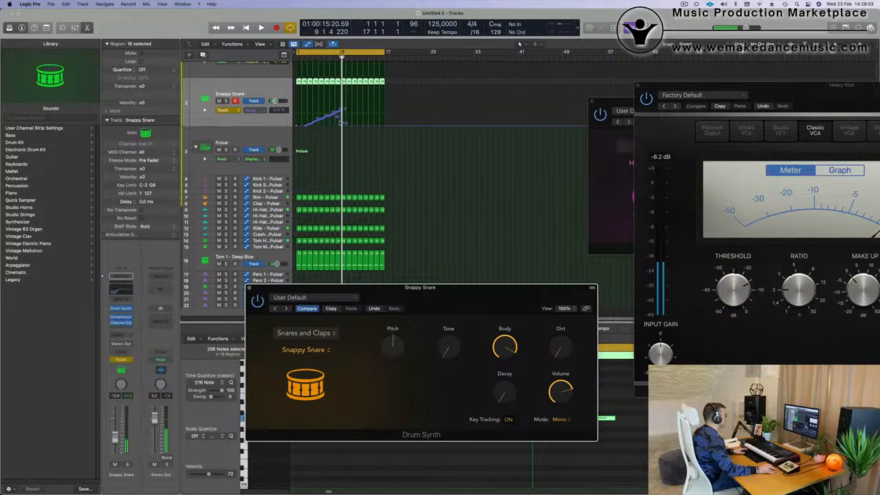
- Simplify the Snappy Snare's recorded Decay curve into a straight ramp and move its peak higher and onto bar 9
mouse_move(345, 126)
left_mouse_down()
mouse_move(294, 128)
mouse_move(339, 111)
left_mouse_up()
key("space")
key("super+Right")
key("super+Right")
key("super+Right")
key("super+Right")
key("super+Right")
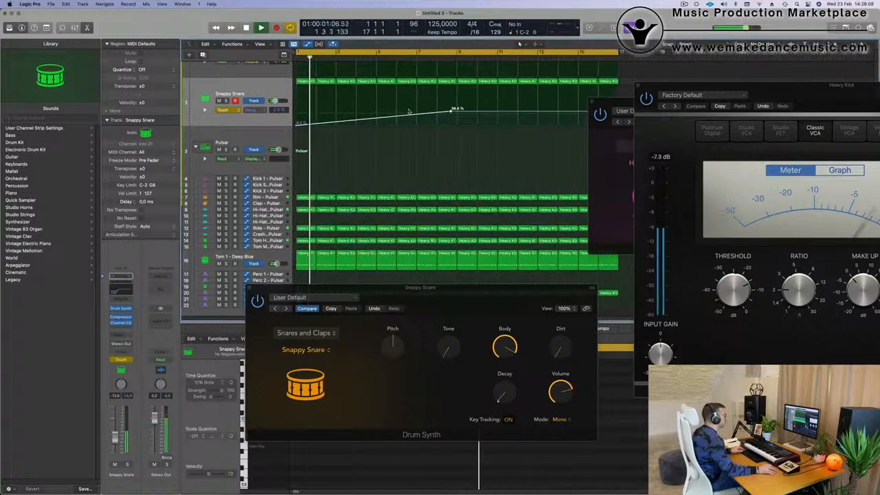
mouse_move(451, 111)
left_mouse_down()
mouse_move(453, 102)
mouse_move(458, 122)
mouse_move(457, 104)
left_mouse_up()
key("super+Left")
key("super+Left")
key("super+Left")
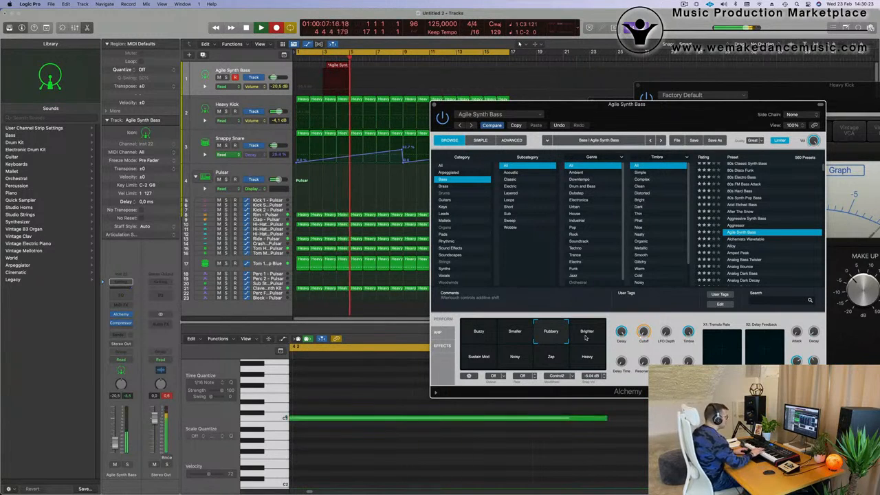
- Stop recording on the Agile Synth Bass track and split the recorded region at bar 5
key("space")
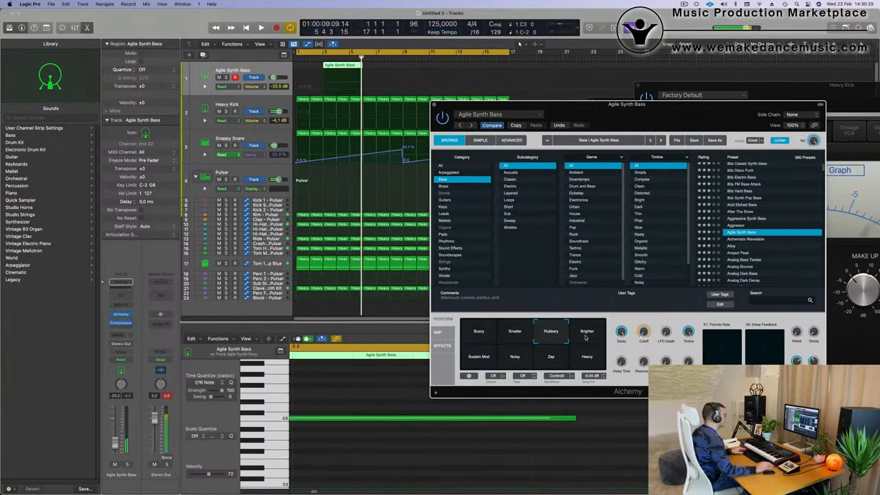
double_click(350, 68, "super")
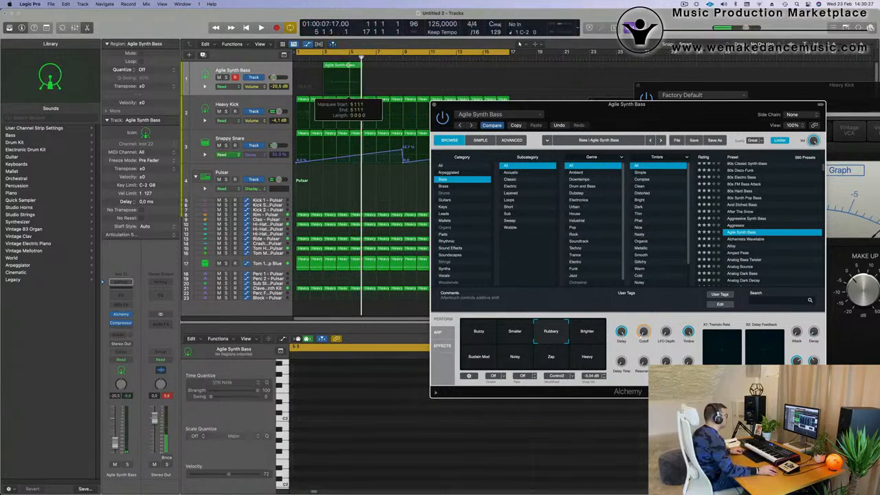
left_click(494, 173)
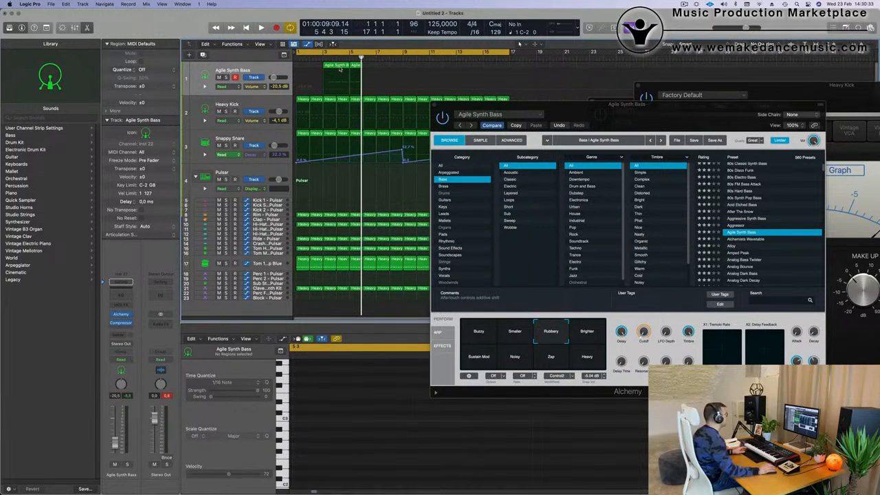
- Delete the Agile Synth Bass part before bar 5, move the remaining region to bar 1 and start playback
left_click(339, 67)
key("Delete")
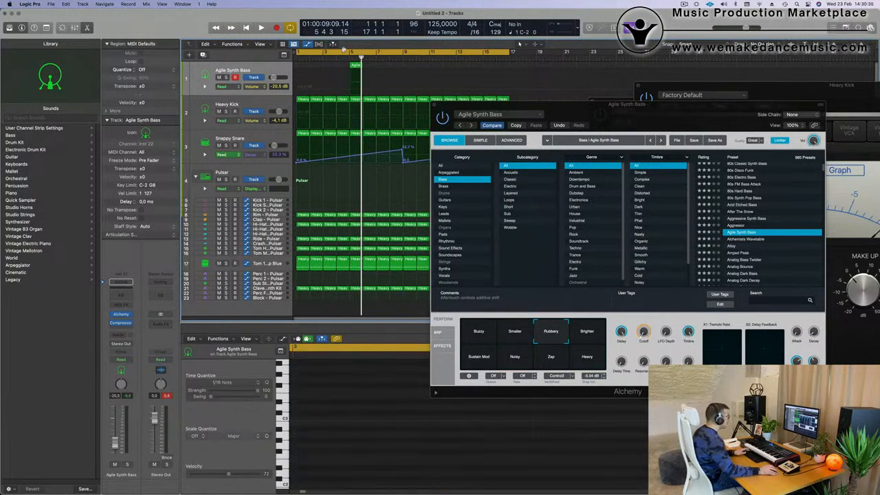
left_click_drag(354, 65, 302, 65)
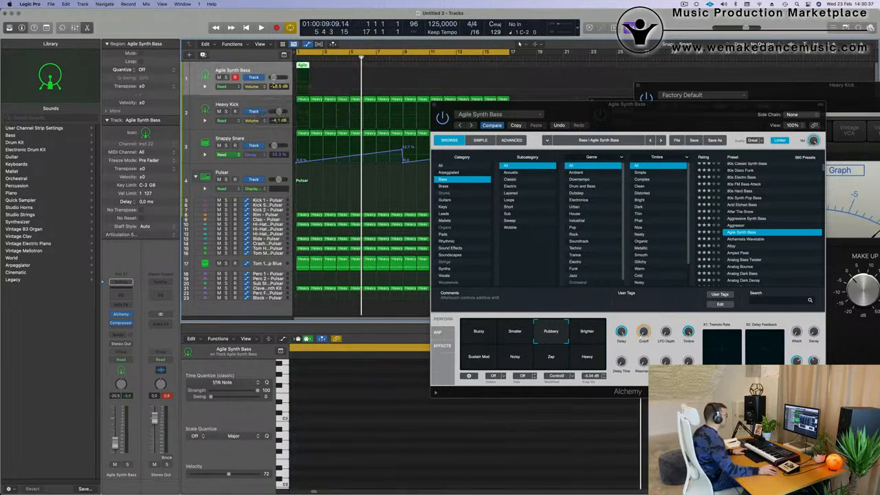
key("space")
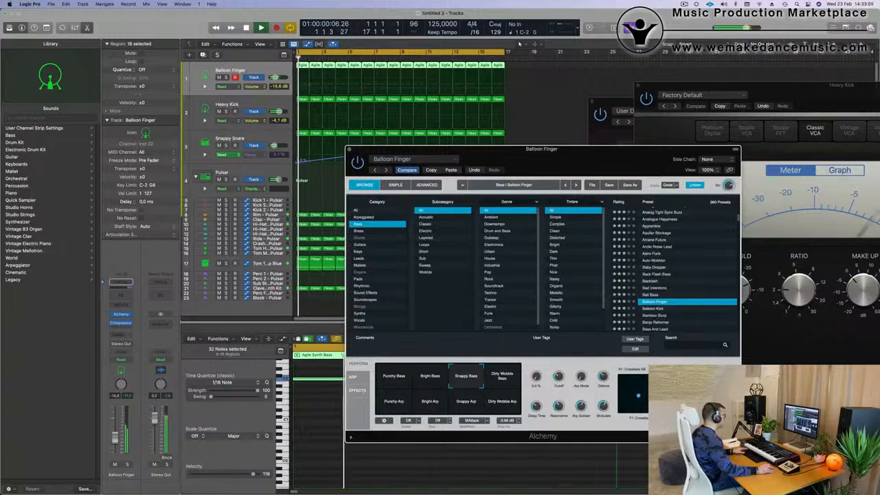
- Switch the Balloon Finger track's Compressor to Platinum Digital and sidechain it from Kick 1 - Pulsar (Inst 2)
left_click(131, 335)
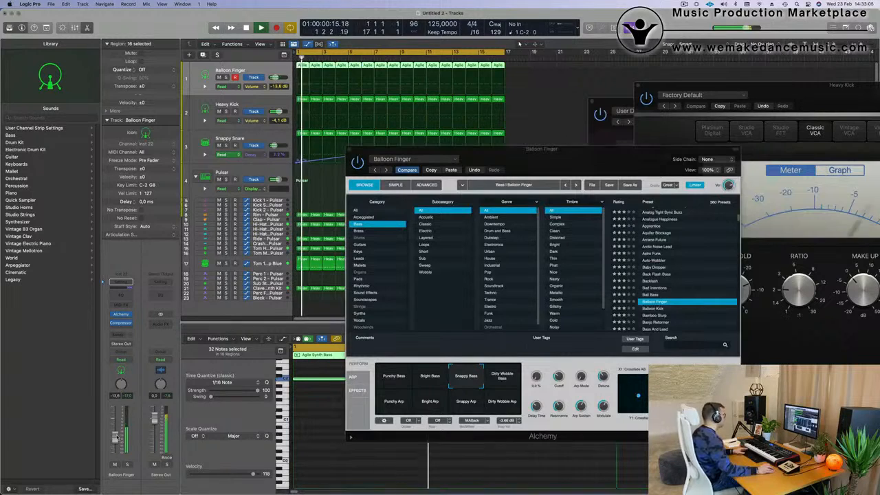
left_click(121, 323)
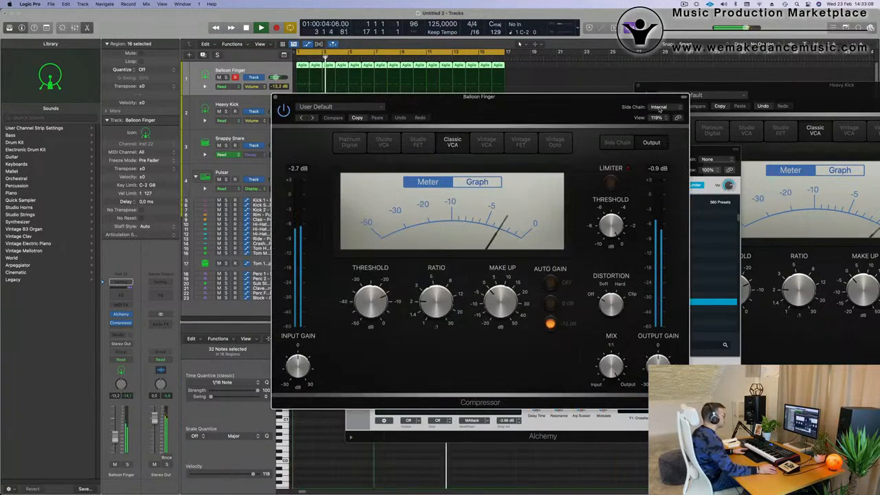
left_click(350, 142)
left_click(658, 107)
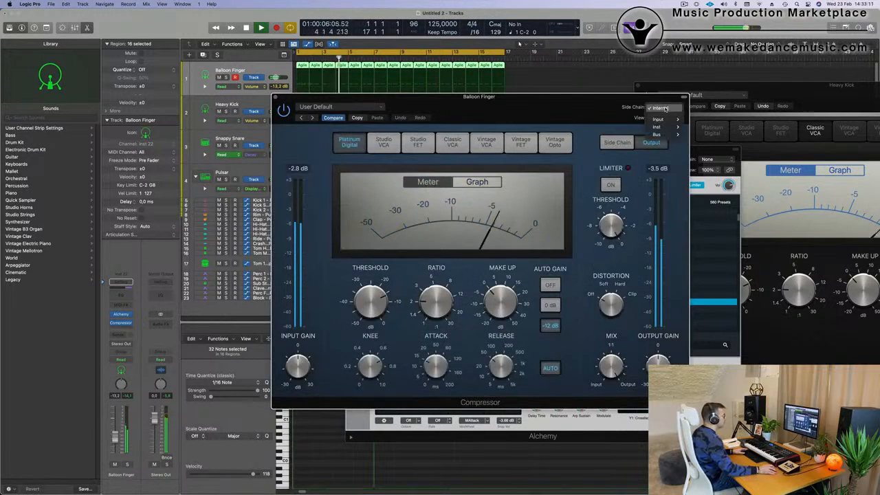
mouse_move(666, 127)
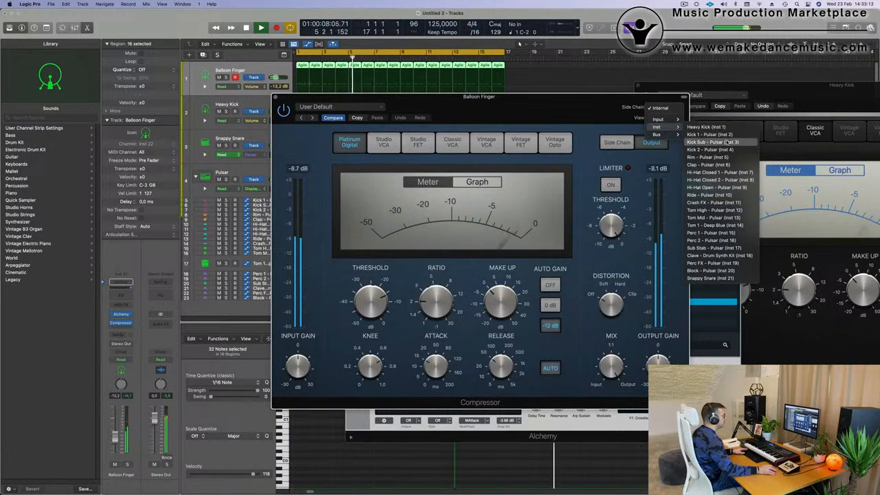
left_click(708, 134)
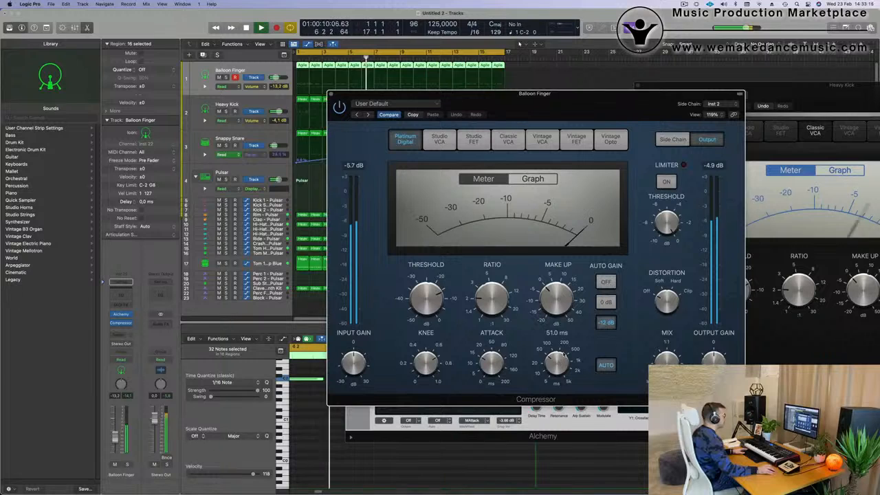
left_click_drag(489, 384, 648, 182)
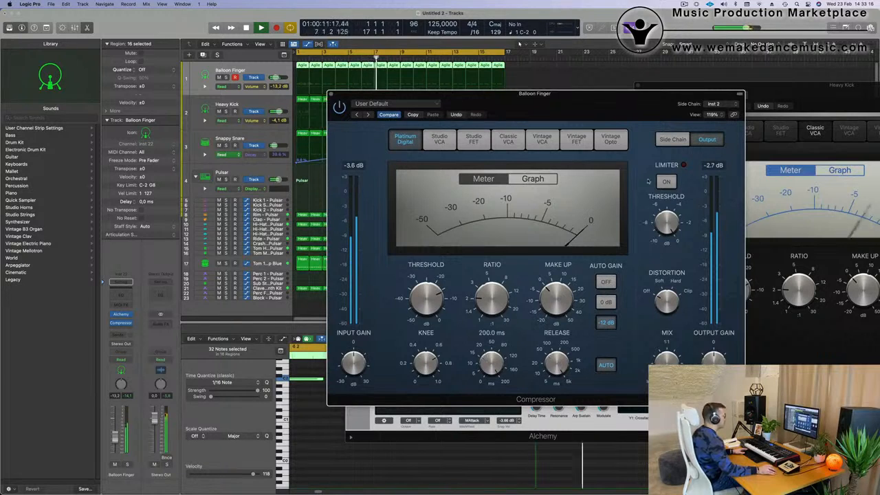
- Change the Balloon Finger Compressor's sidechain source to Heavy Kick (Inst 1)
left_click(718, 104)
mouse_move(728, 97)
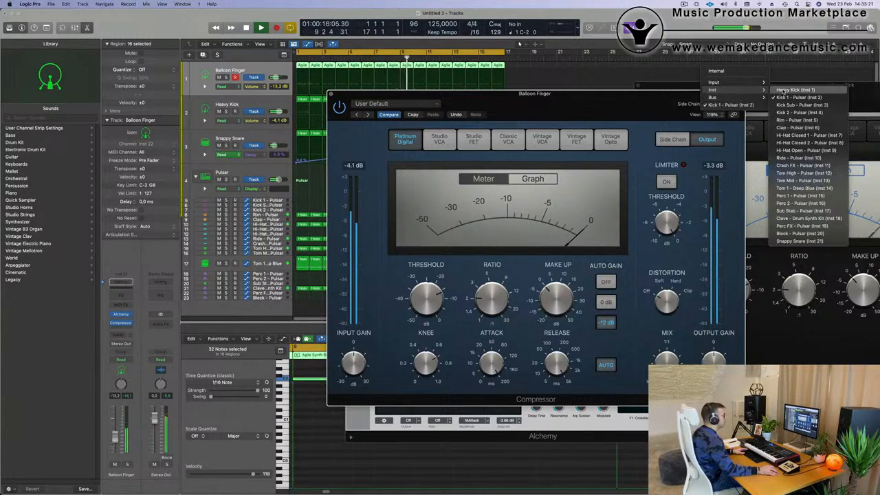
left_click(787, 90)
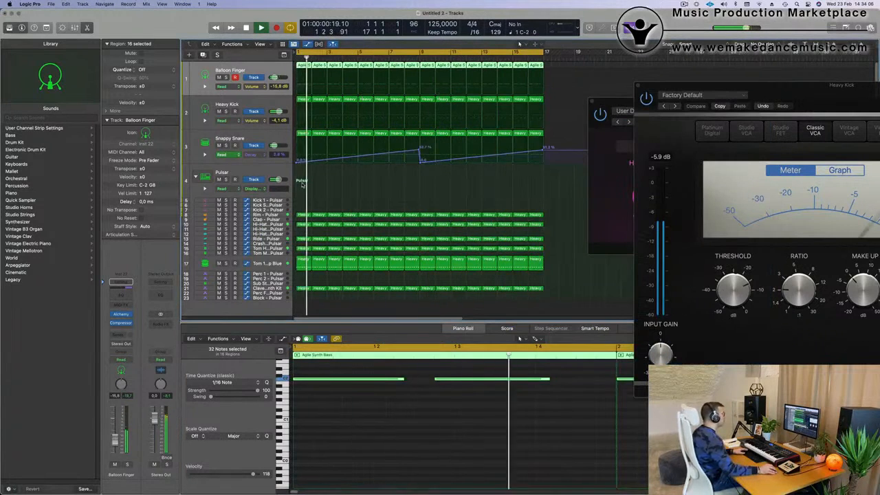
- Duplicate the Balloon Finger track with its settings and move the bar 1 bass region onto the new track
left_click(202, 55)
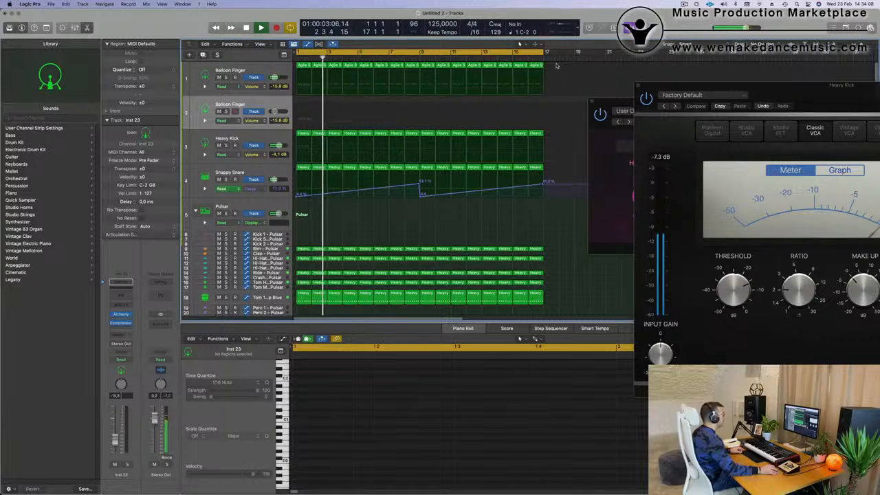
left_click(302, 66)
left_click_drag(302, 66, 303, 102)
- Stop playback and shorten both C2 notes in the new track's bar 1 region
key("space")
scroll(364, 423, "up", 3)
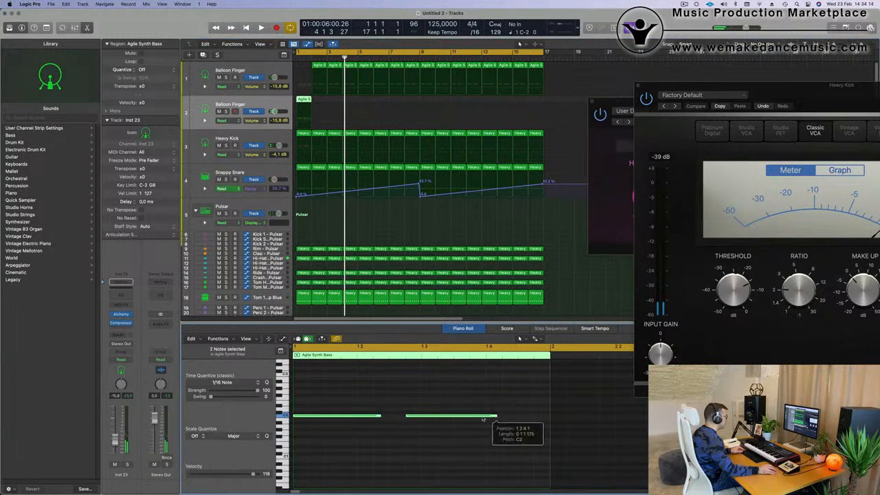
left_click_drag(483, 418, 282, 437)
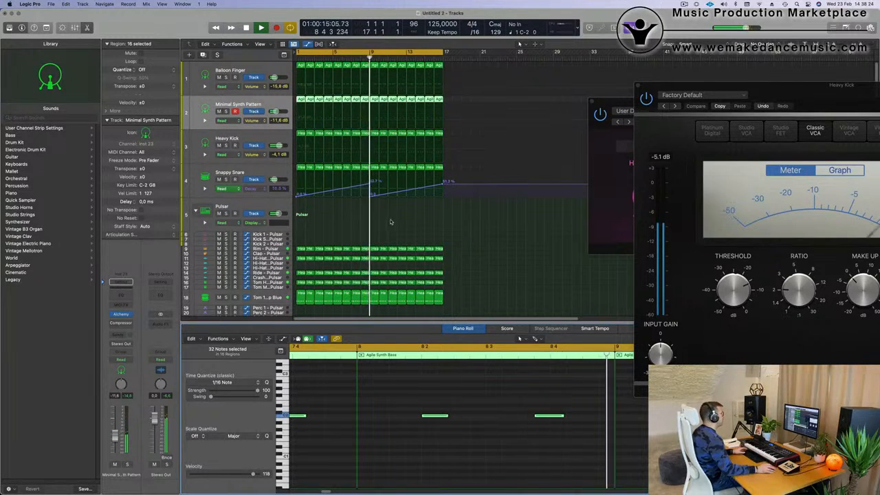
- Delete the Rim - Pulsar regions between bars 9 and 17 of the arrangement
left_click(363, 229)
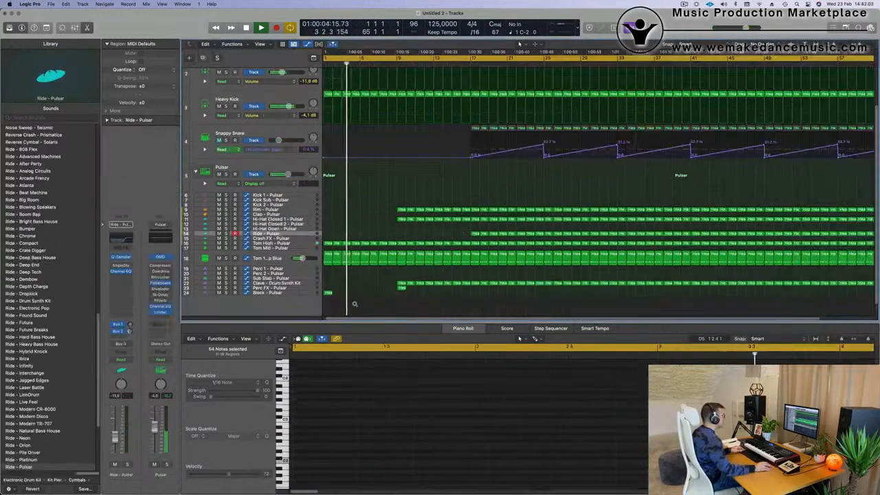
key("super+Right")
key("super+Right")
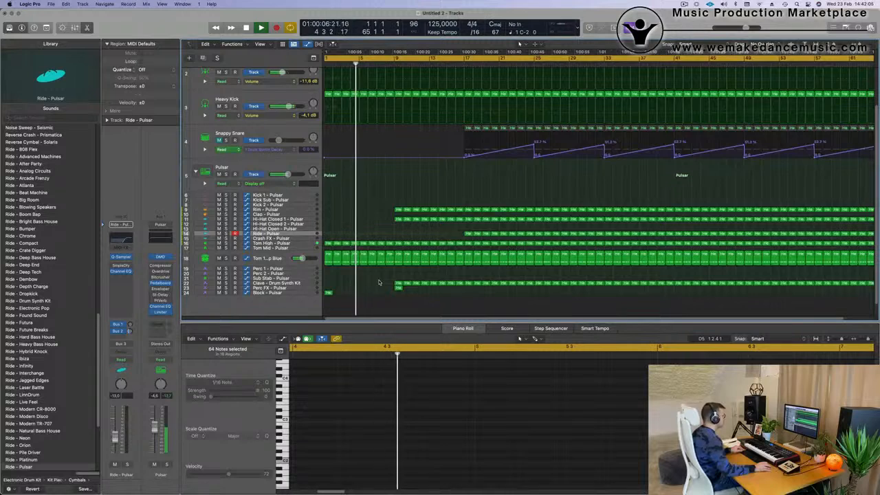
key("super+Left")
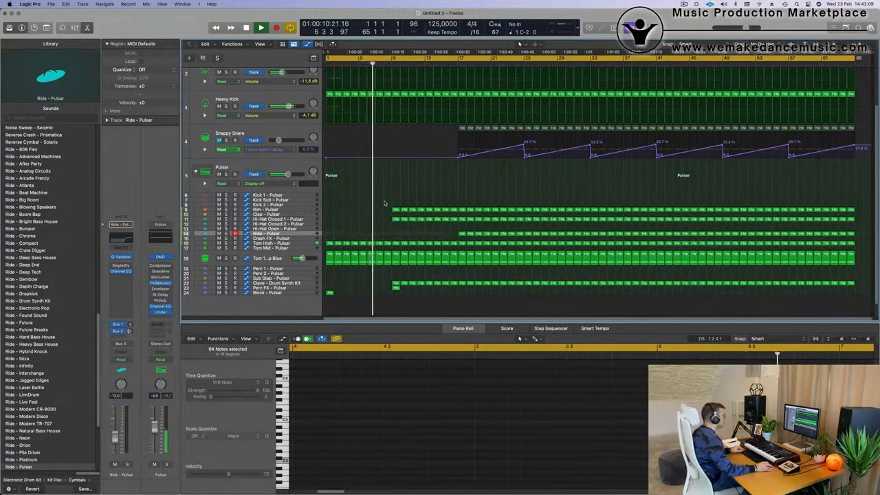
left_click_drag(432, 207, 453, 210)
key("Delete")
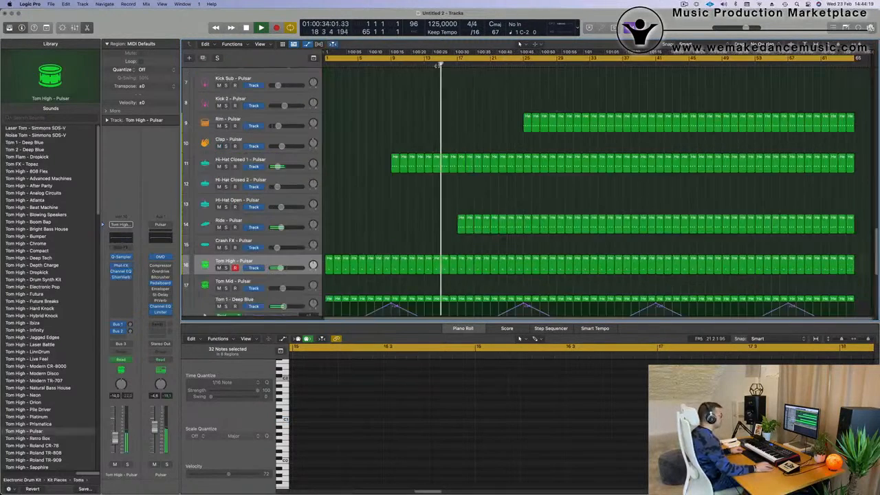
- Delete the Ride, Tom High and Tom 1 - Deep Blue regions between bars 17 and 21, and replay the transition
scroll(472, 226, "down", 5)
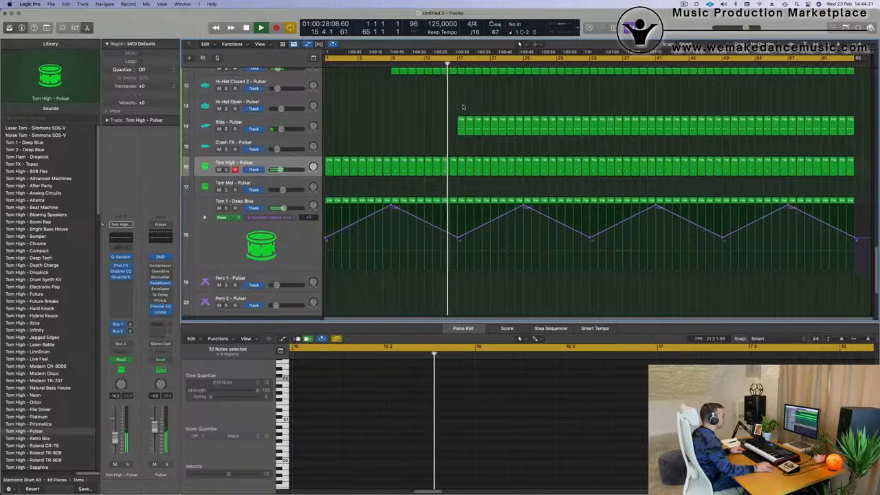
left_click_drag(473, 123, 485, 213)
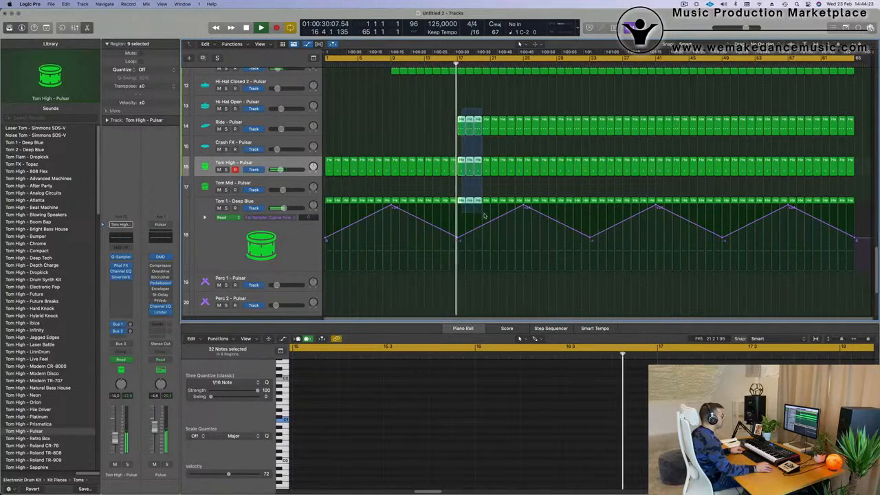
key("Delete")
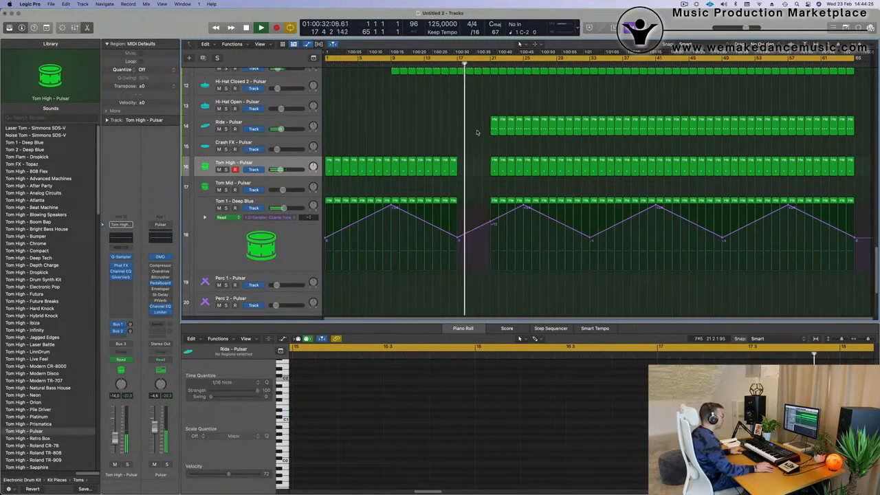
key("comma")
key("comma")
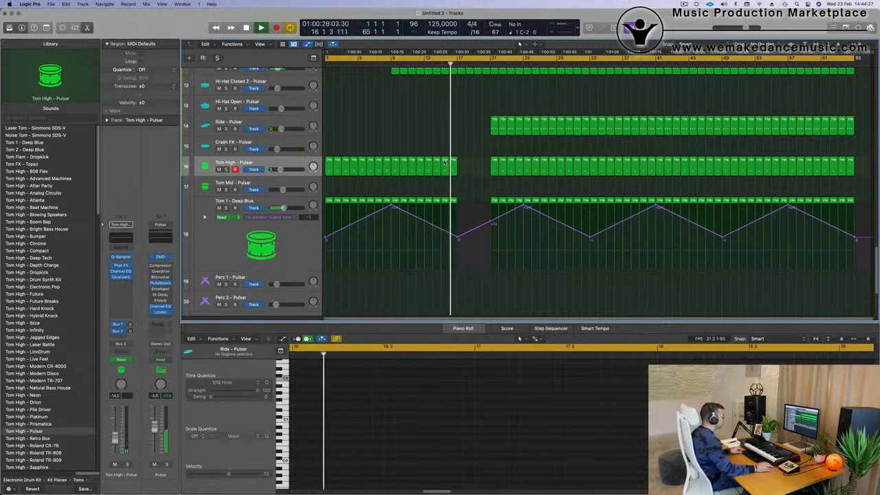
- Place the Block - Pulsar region from bar 1 at bar 17 and resume playback
scroll(466, 163, "up", 1)
scroll(467, 162, "up", 4)
key("super+Up")
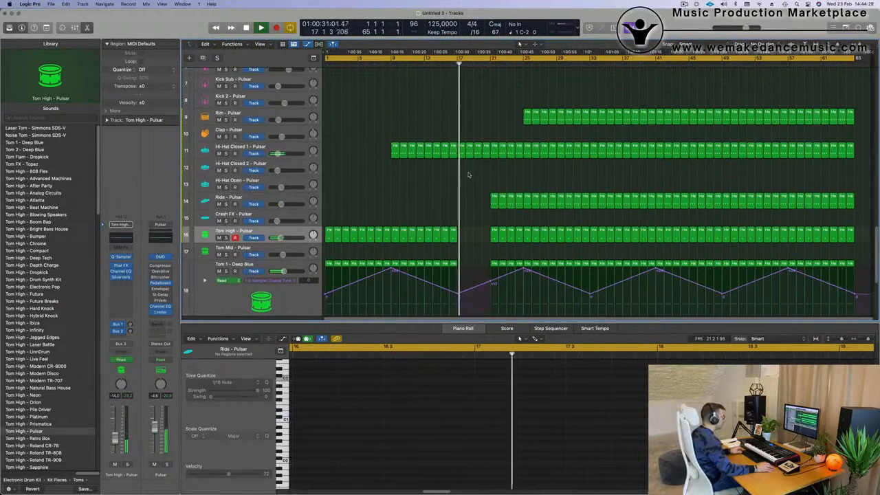
scroll(471, 180, "down", 5)
scroll(471, 180, "down", 3)
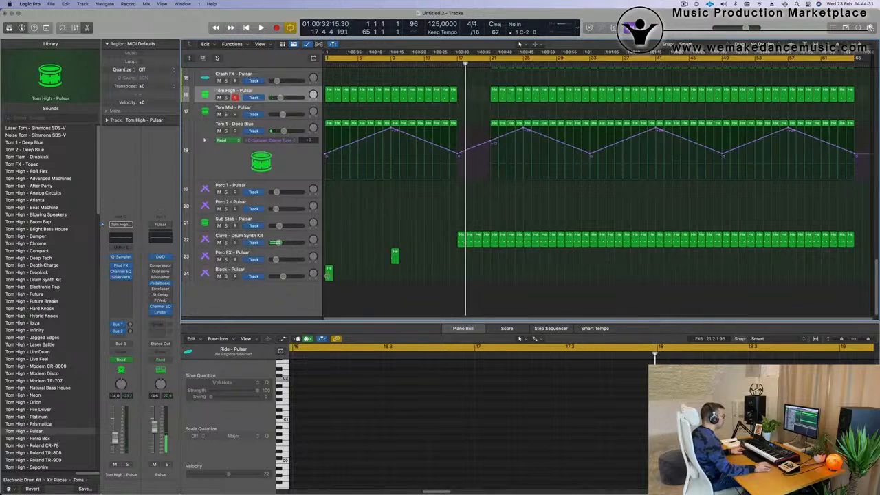
left_click(330, 273)
left_click_drag(329, 273, 462, 276)
key("space")
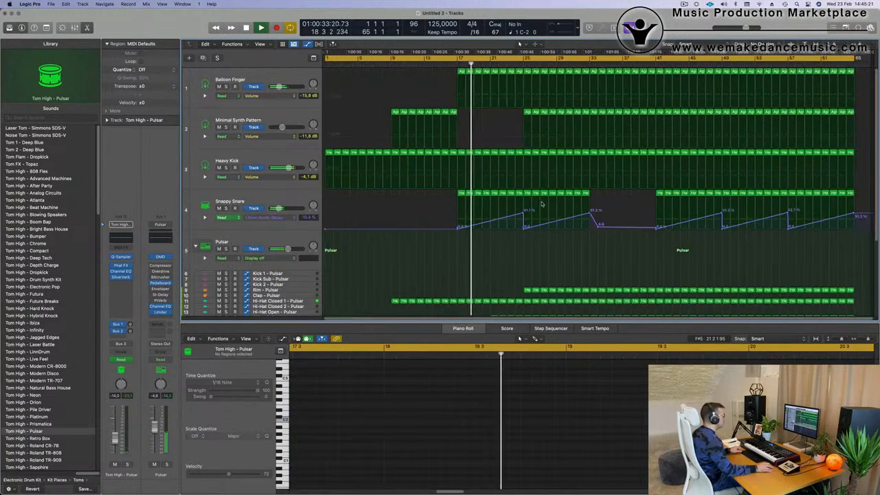
- Cut a short break across the drum and synth tracks from 24 3 3 to bar 25, splitting crossing notes, and replay the transition
scroll(560, 233, "down", 5)
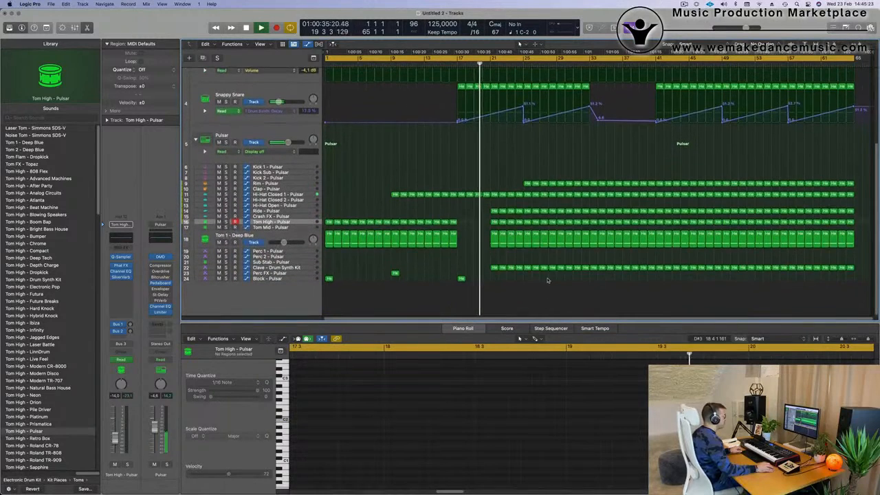
scroll(570, 203, "up", 1)
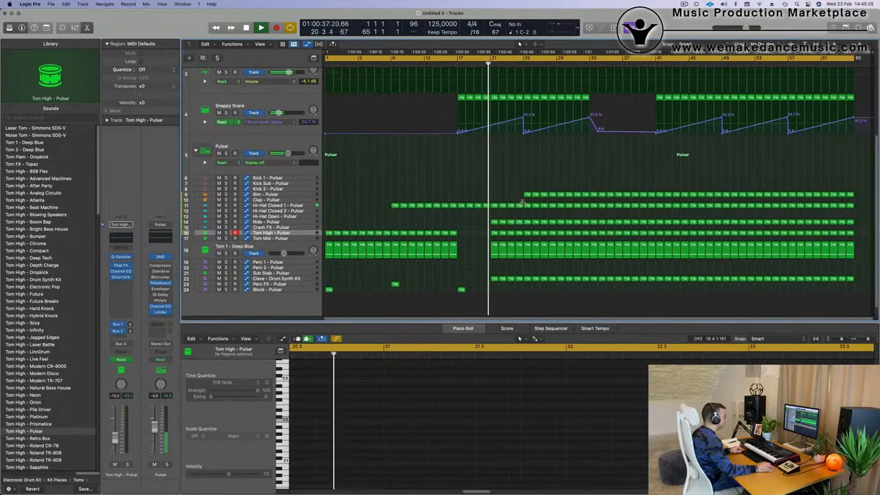
mouse_move(488, 218)
left_mouse_down()
mouse_move(505, 246)
mouse_move(483, 221)
left_mouse_up()
scroll(509, 217, "up", 2)
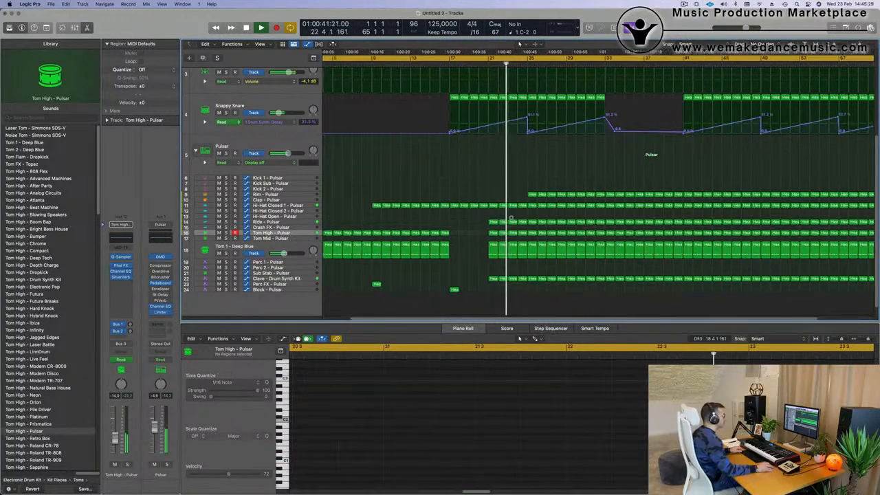
scroll(510, 216, "down", 1)
scroll(535, 193, "up", 5)
scroll(539, 276, "up", 1)
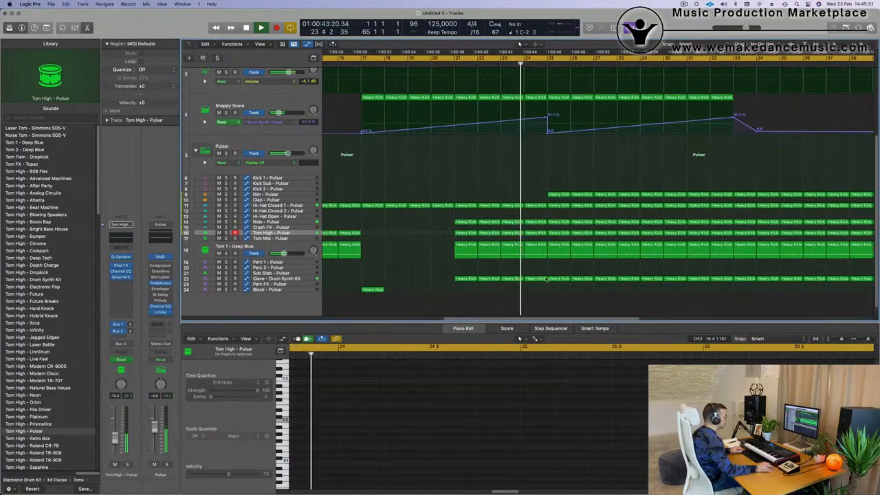
left_click_drag(539, 278, 540, 71)
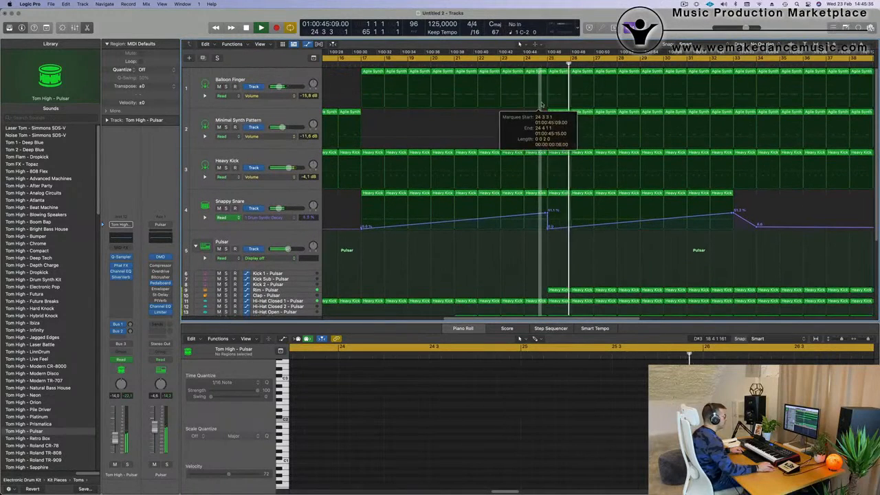
left_click_drag(541, 105, 547, 110)
key("Delete")
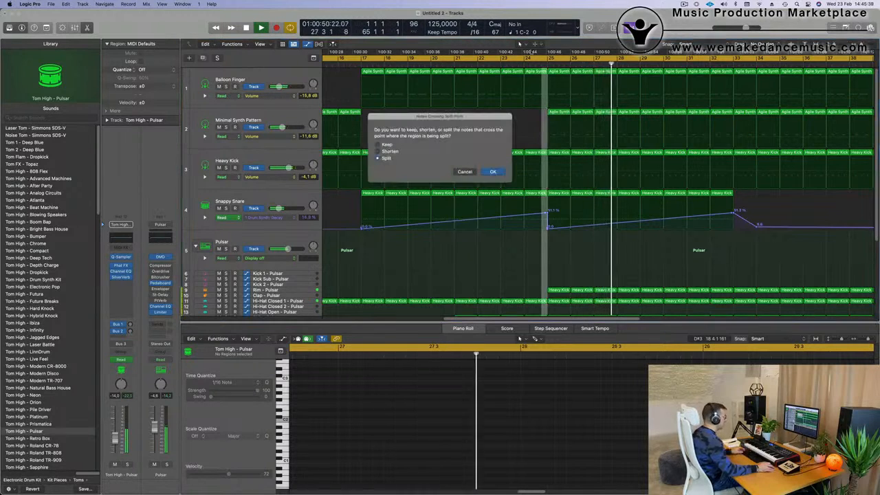
left_click(495, 172)
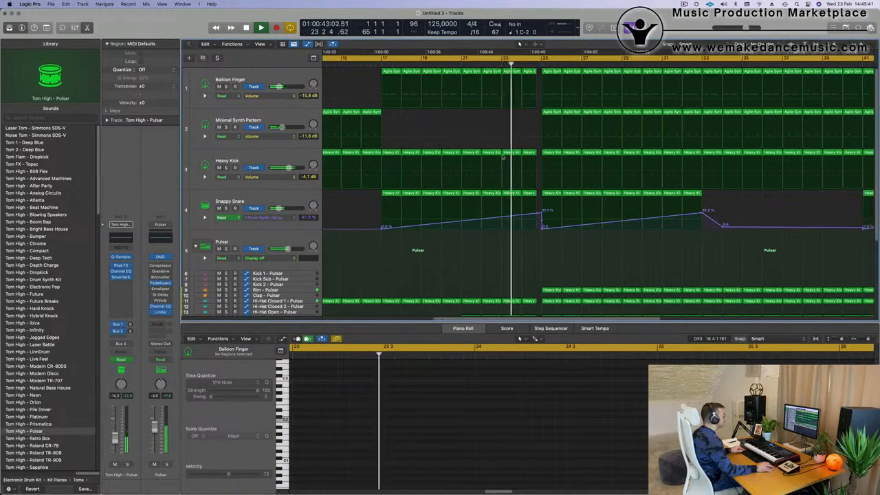
scroll(497, 223, "down", 5)
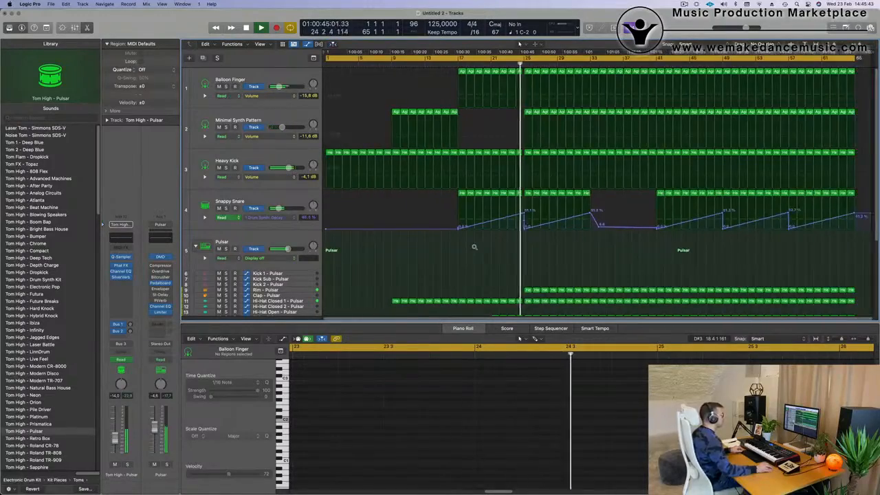